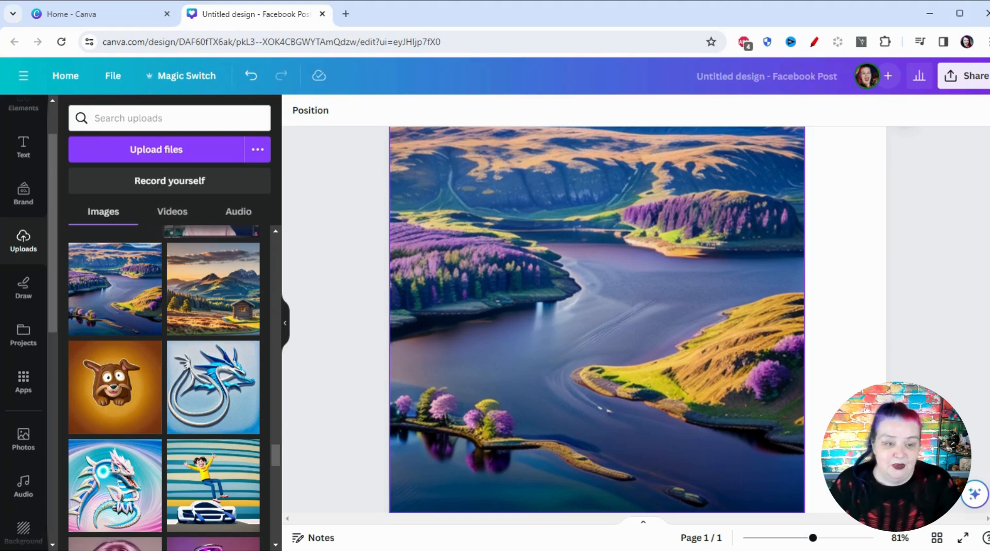
Create a new blank Facebook Post (Landscape) design from the Canva home page.
click(85, 13)
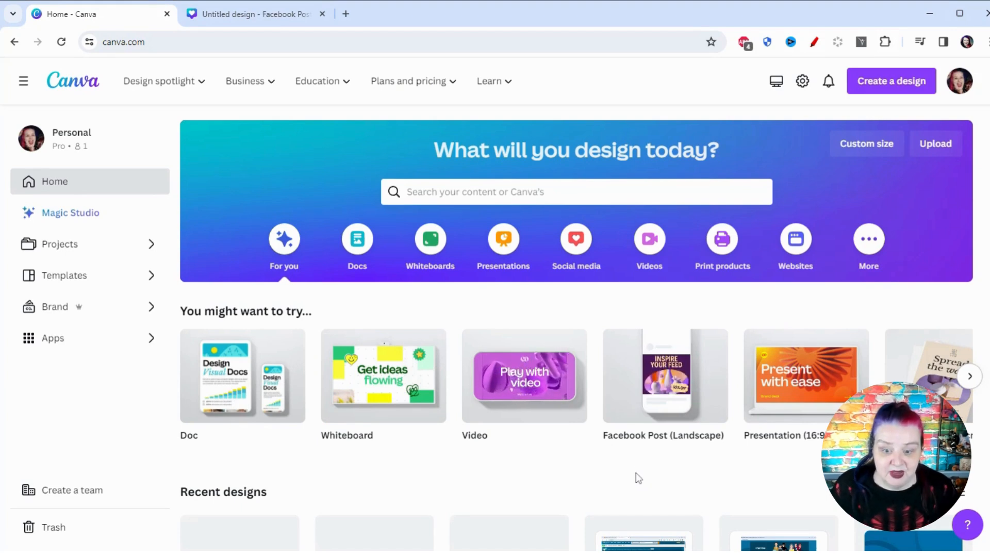
mouse_move(667, 398)
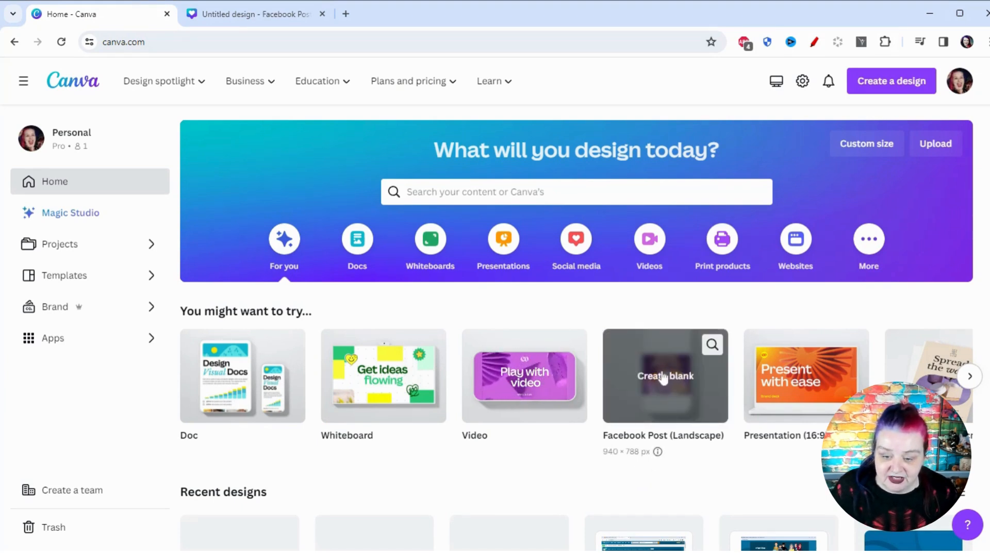
click(666, 376)
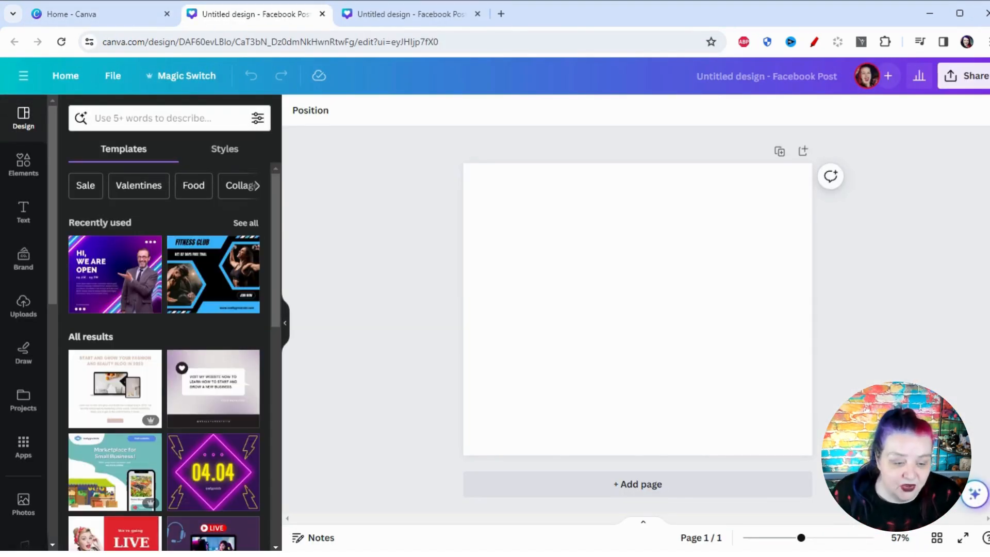
Find the Sketch To Life app among the Canva apps and open it.
click(23, 447)
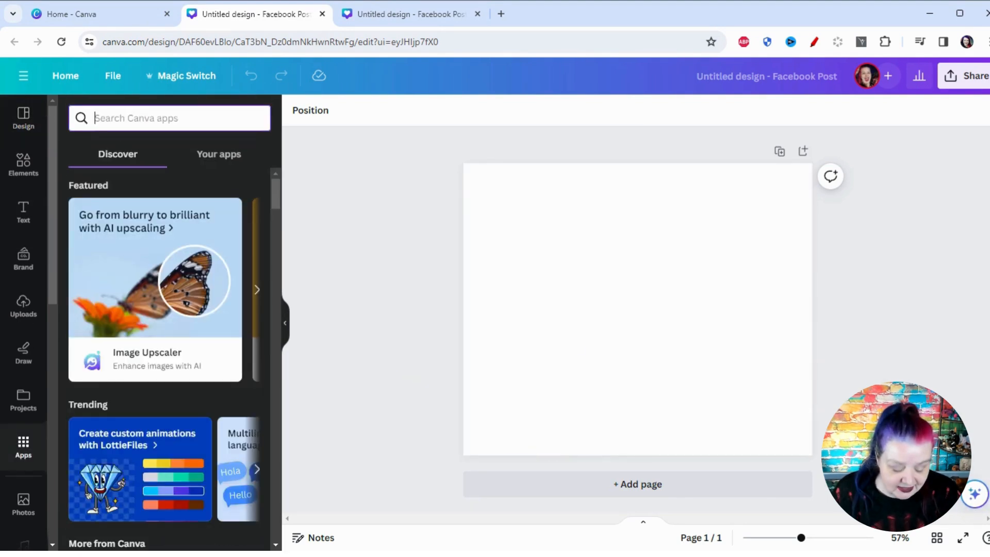
text(sk)
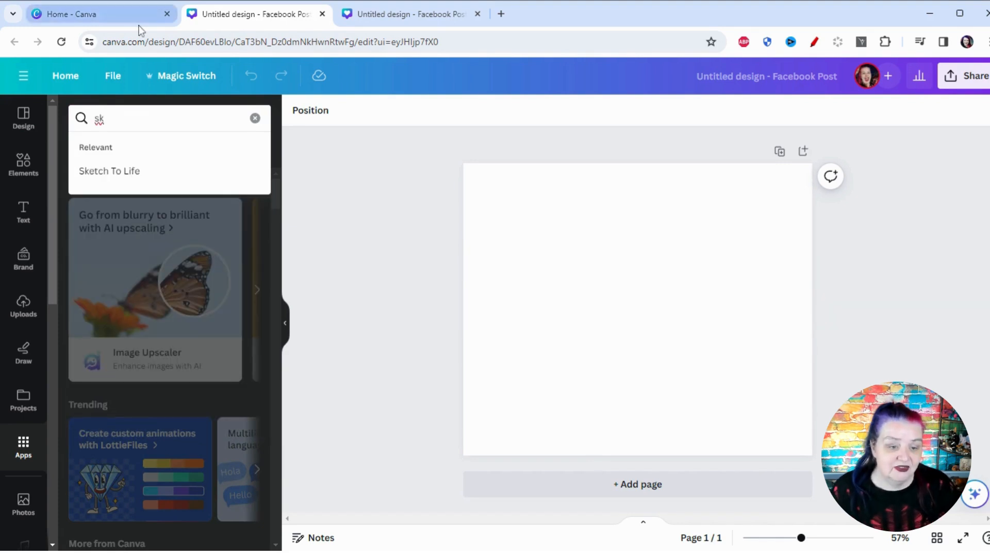
click(113, 173)
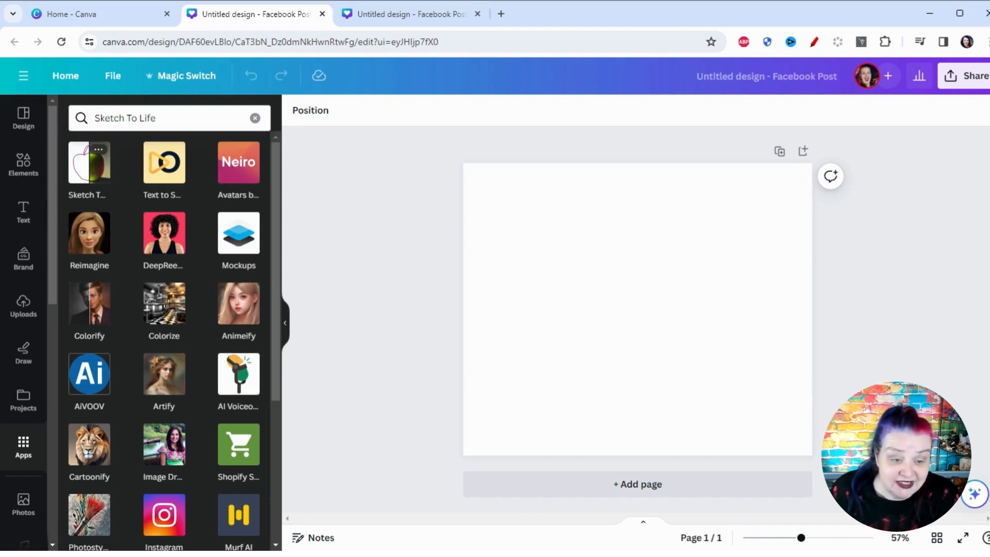
click(85, 168)
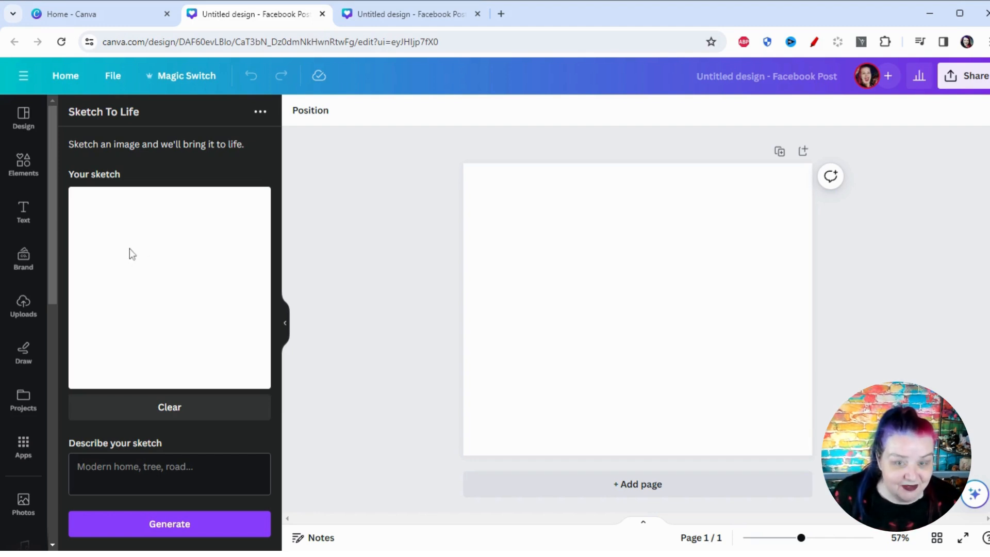
Sketch an animal face with two pointed ears, a round head, eyes, nose, mouth and whiskers on the sketch canvas.
mouse_move(128, 256)
mouse_down()
mouse_move(141, 227)
mouse_move(146, 251)
mouse_move(174, 251)
mouse_move(185, 228)
mouse_move(193, 257)
mouse_up()
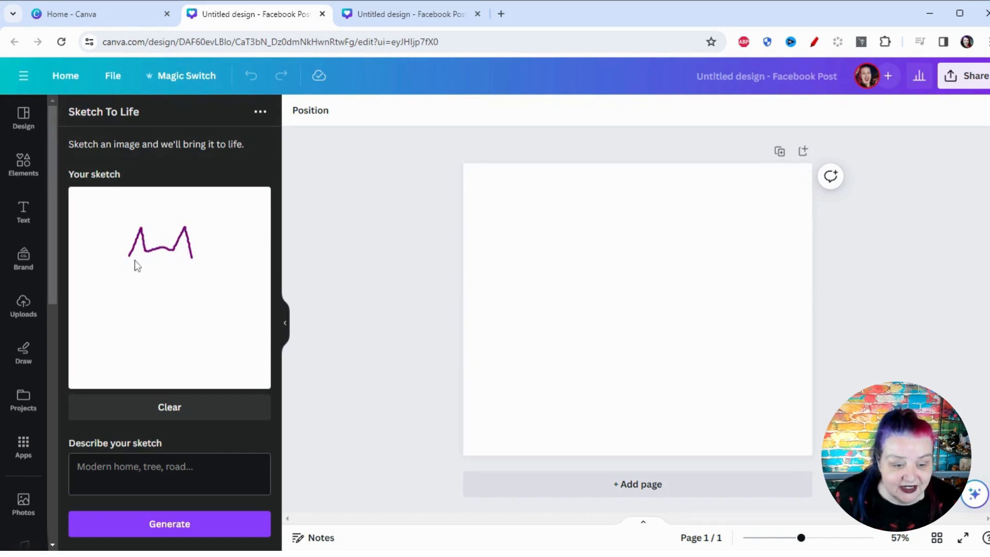
mouse_move(126, 258)
mouse_down()
mouse_move(132, 295)
mouse_move(163, 300)
mouse_move(185, 289)
mouse_move(193, 258)
mouse_move(141, 268)
mouse_move(167, 270)
mouse_up()
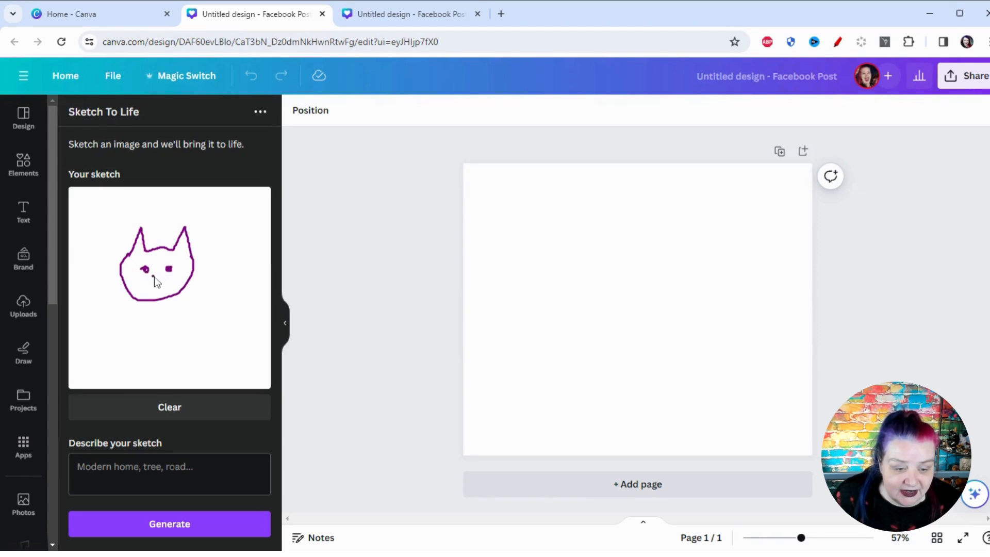
drag(155, 278, 149, 287)
drag(155, 283, 161, 289)
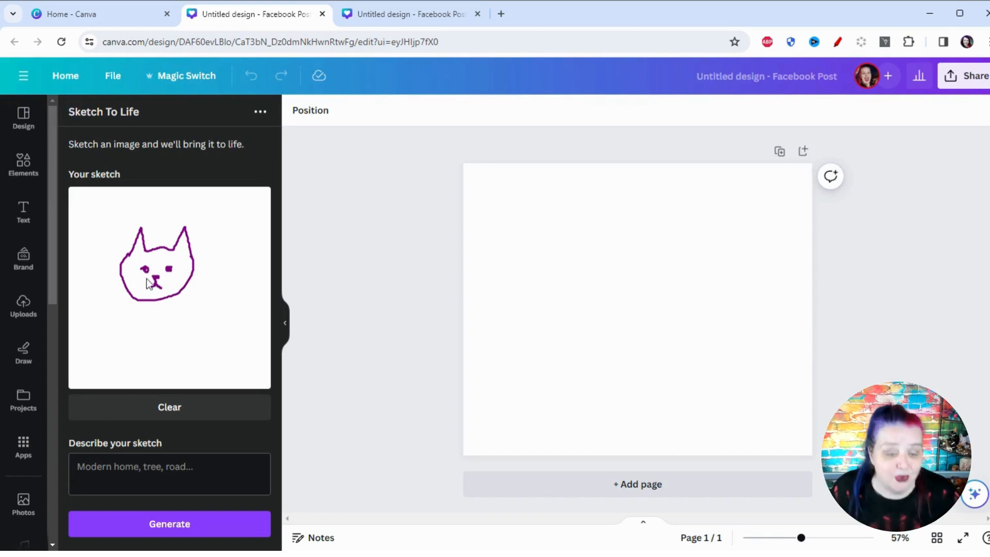
mouse_move(148, 279)
mouse_down()
mouse_move(135, 286)
mouse_move(172, 289)
mouse_up()
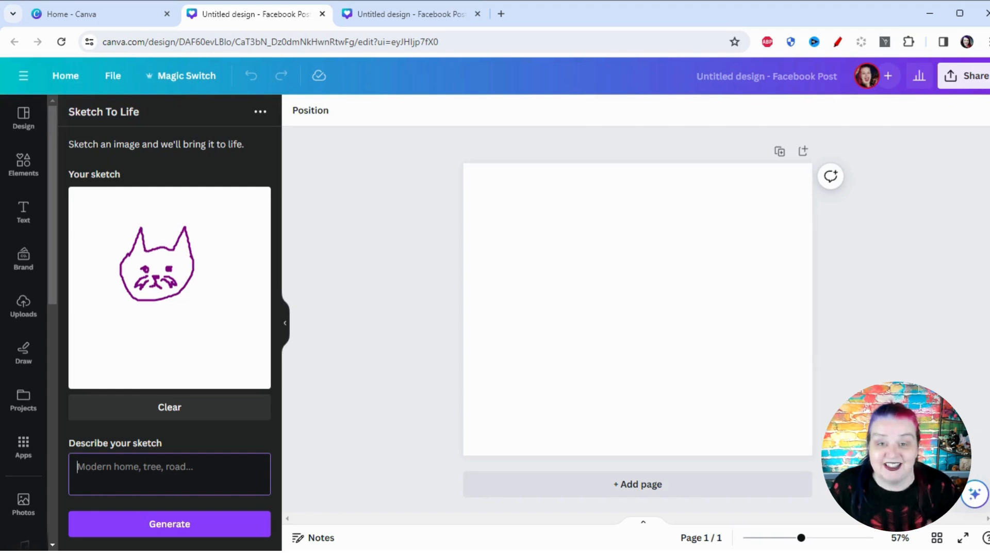
Generate an image from the sketch described as "White dog with whiskers" and enlarge it from the page's upper-left corner to nearly full page height.
text(White do)
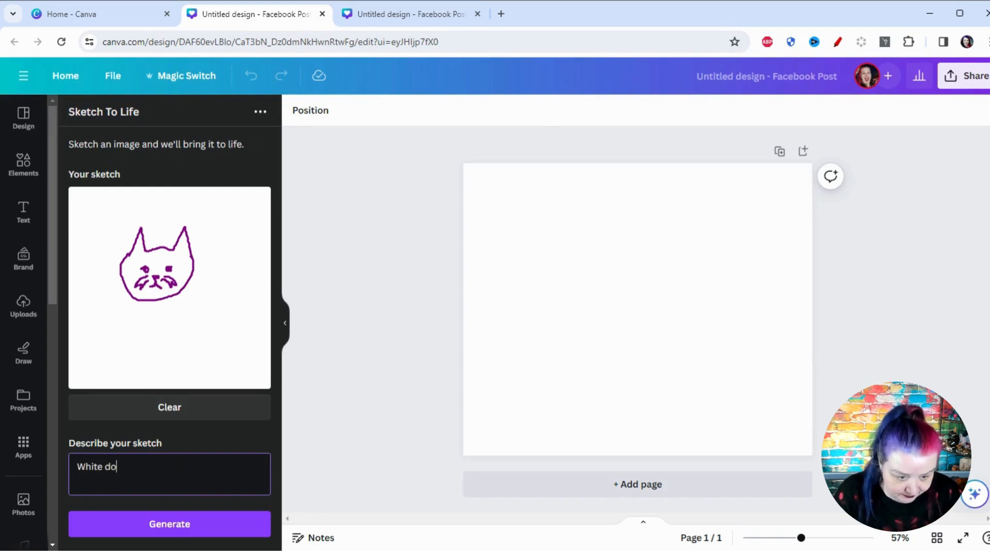
text(g with )
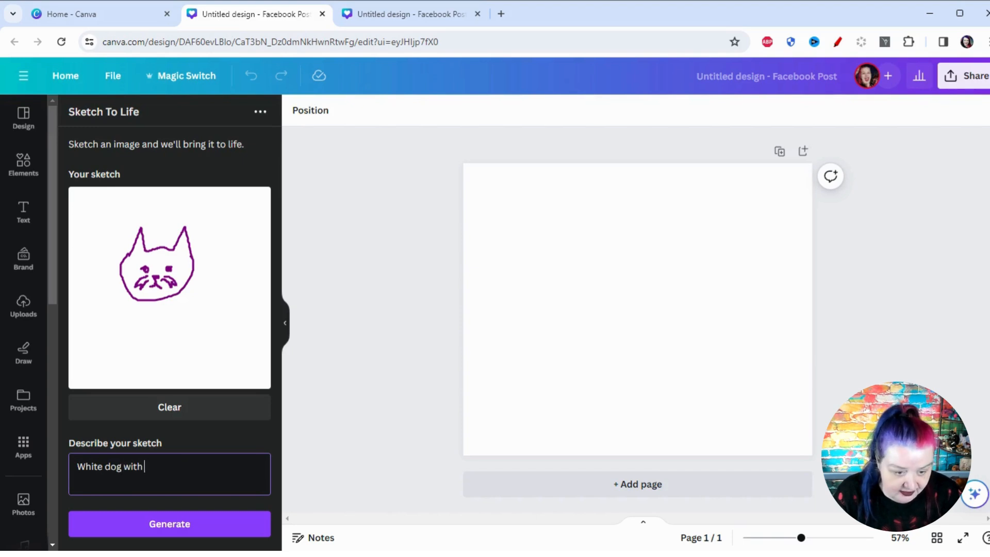
text(whiskers)
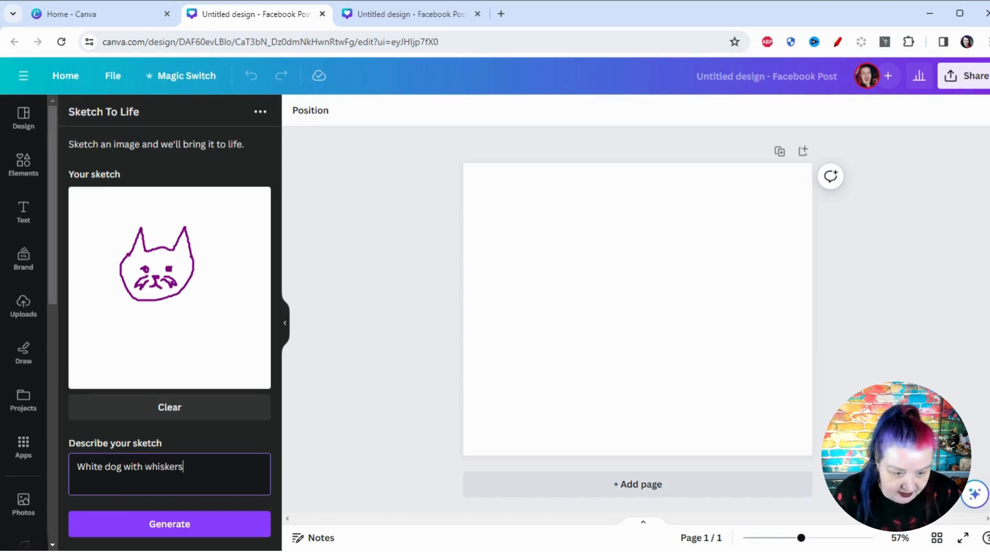
click(159, 529)
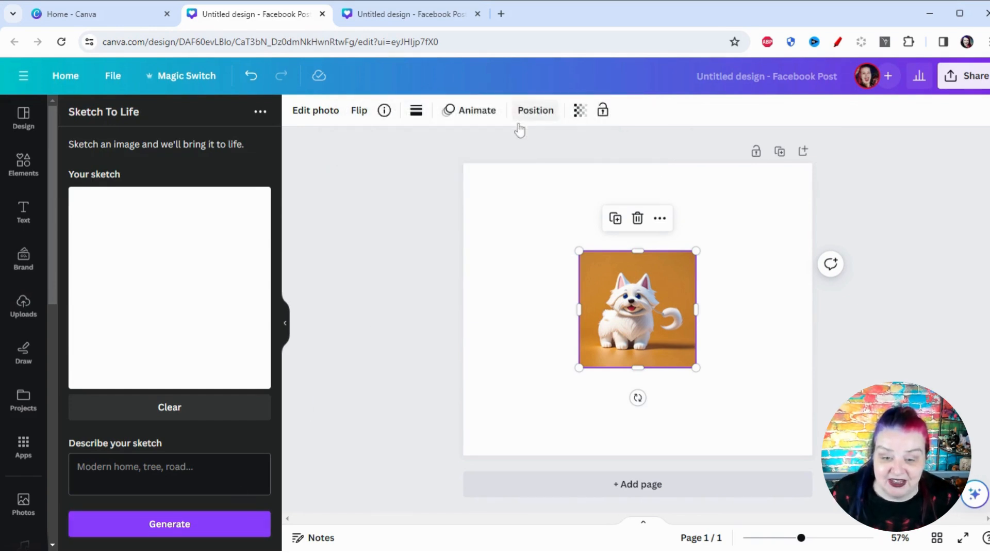
drag(616, 302, 500, 214)
drag(583, 282, 768, 440)
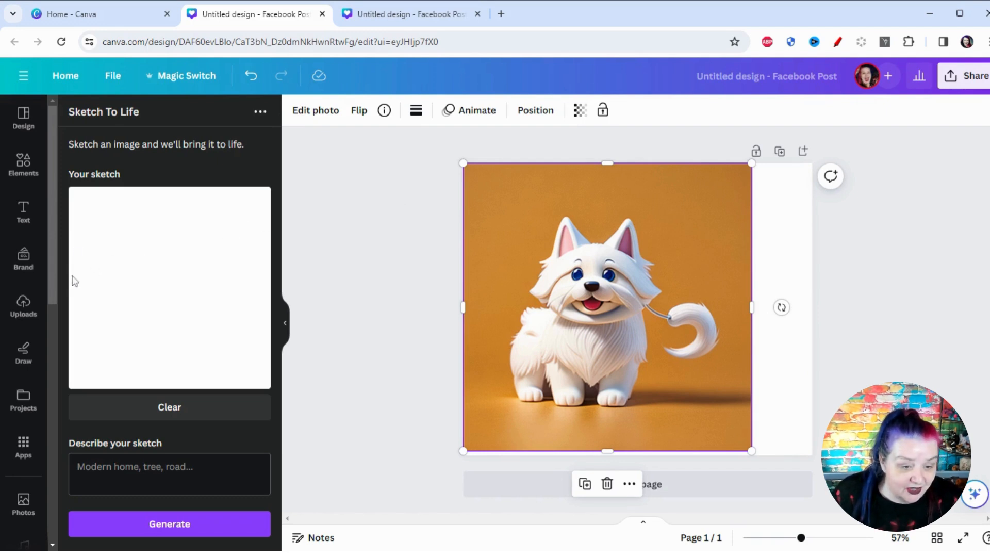
Sketch a landscape with two rows of hills, a small cabin, two pine trees and a winding river.
mouse_move(70, 278)
mouse_down()
mouse_move(91, 237)
mouse_move(130, 238)
mouse_move(200, 282)
mouse_move(182, 254)
mouse_move(268, 250)
mouse_up()
mouse_move(199, 290)
mouse_down()
mouse_move(220, 277)
mouse_move(262, 274)
mouse_up()
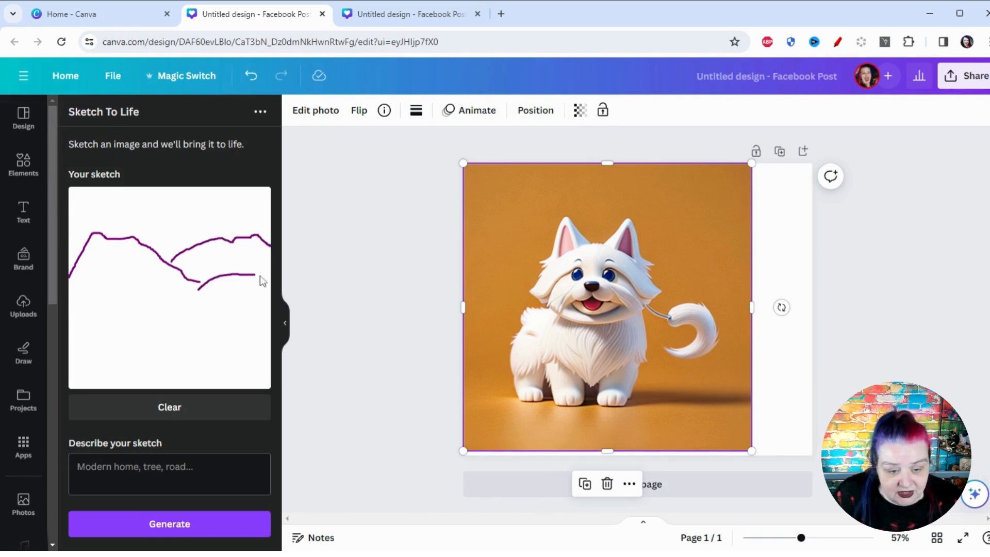
mouse_move(159, 292)
mouse_down()
mouse_move(127, 275)
mouse_move(74, 285)
mouse_up()
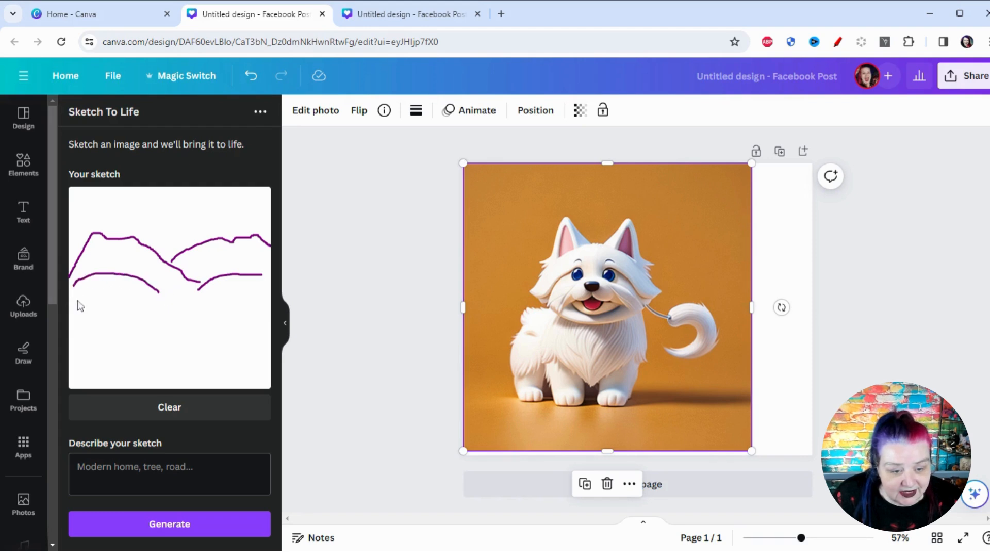
mouse_move(227, 323)
mouse_down()
mouse_move(247, 341)
mouse_move(232, 316)
mouse_move(258, 326)
mouse_up()
click(246, 323)
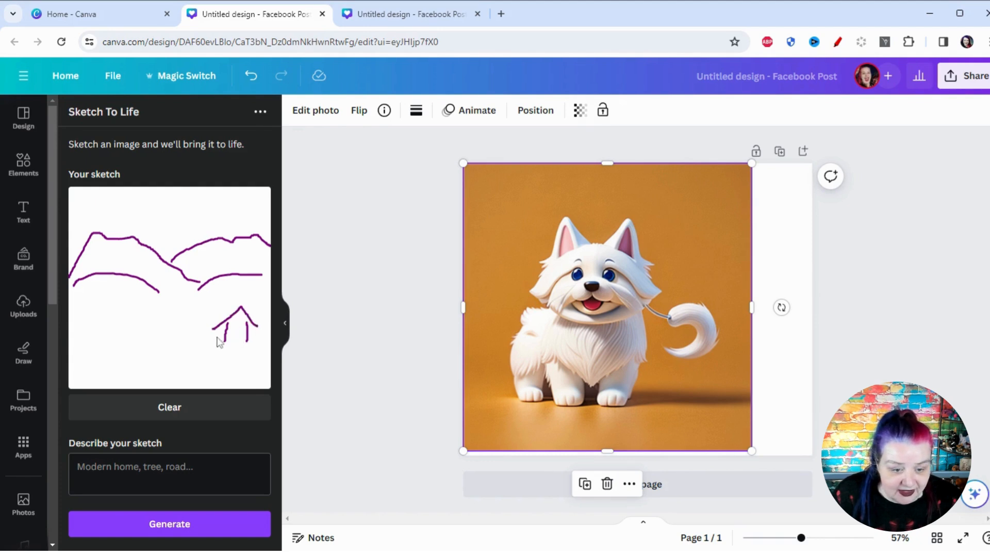
mouse_move(97, 308)
mouse_down()
mouse_move(101, 335)
mouse_move(90, 321)
mouse_move(91, 329)
mouse_move(105, 312)
mouse_move(121, 334)
mouse_move(114, 318)
mouse_move(126, 313)
mouse_move(129, 324)
mouse_up()
mouse_move(196, 308)
mouse_down()
mouse_move(158, 352)
mouse_move(98, 373)
mouse_up()
mouse_move(184, 342)
mouse_down()
mouse_move(165, 364)
mouse_move(126, 377)
mouse_up()
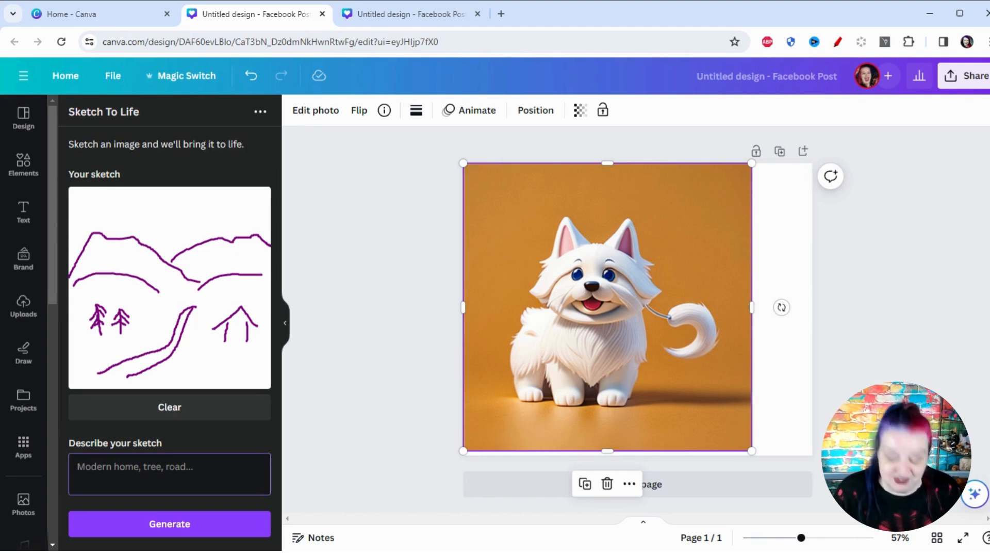
Generate "Scottish landscape at dawn with hills, a log cabin and pine trees and a river" and enlarge it from the page's upper-left corner to full height.
text(Scott)
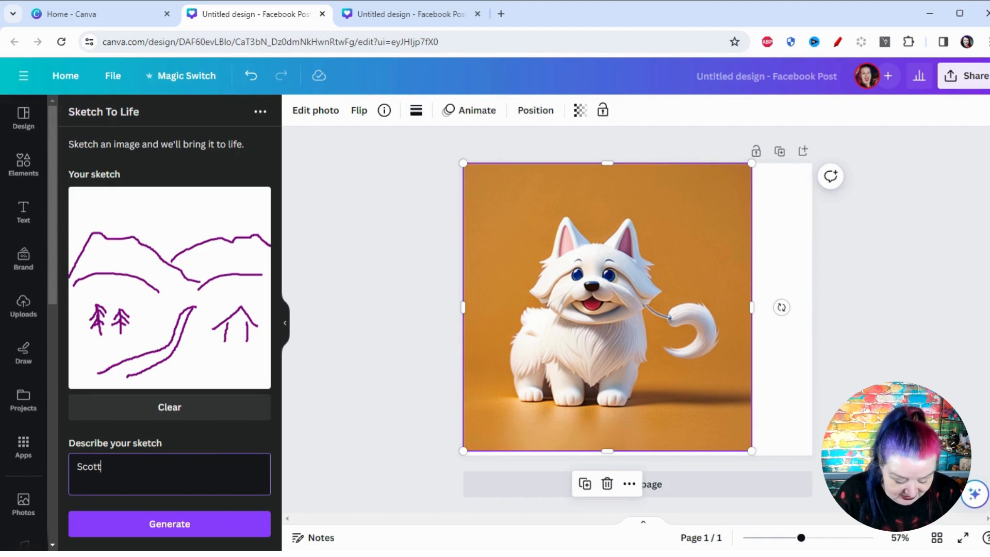
text(ish lands)
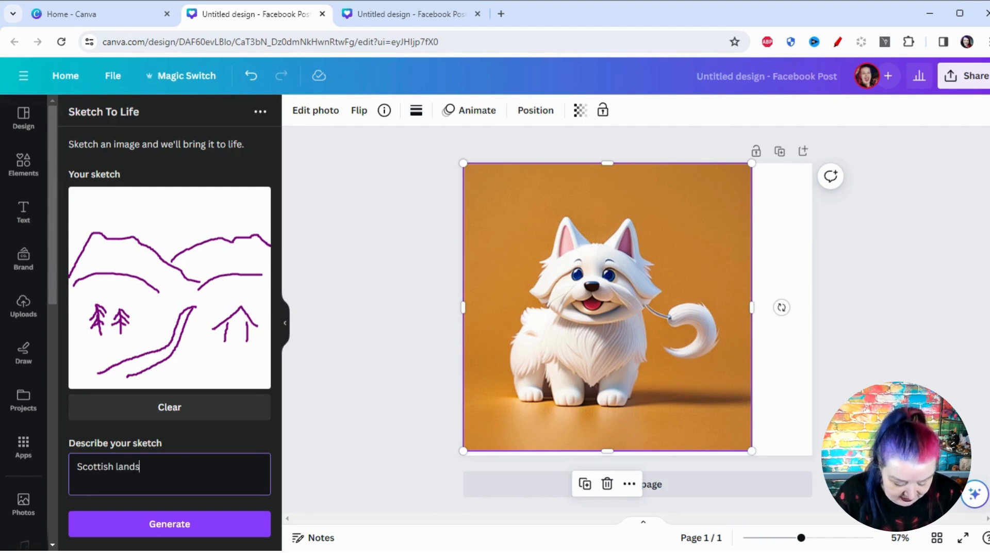
text(cape a)
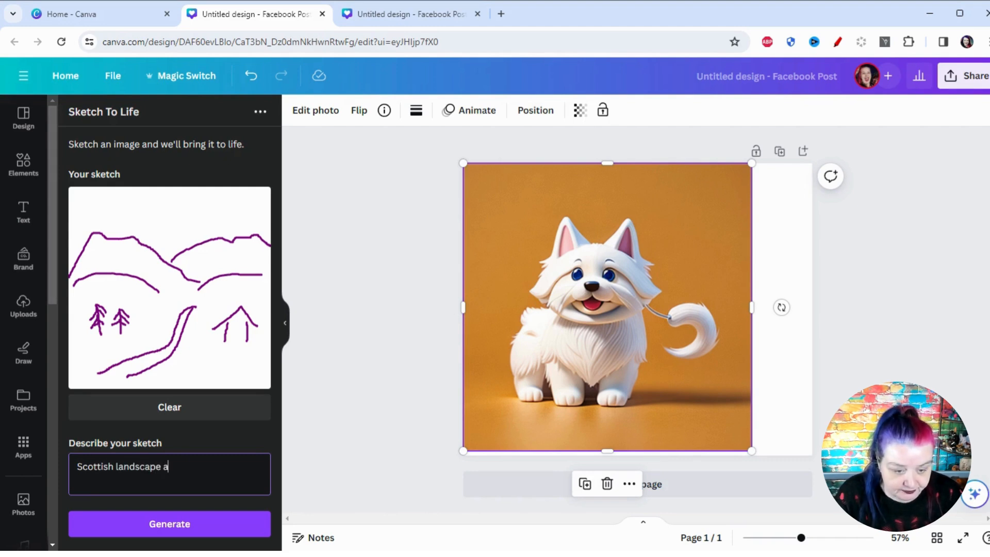
text(t dawn w)
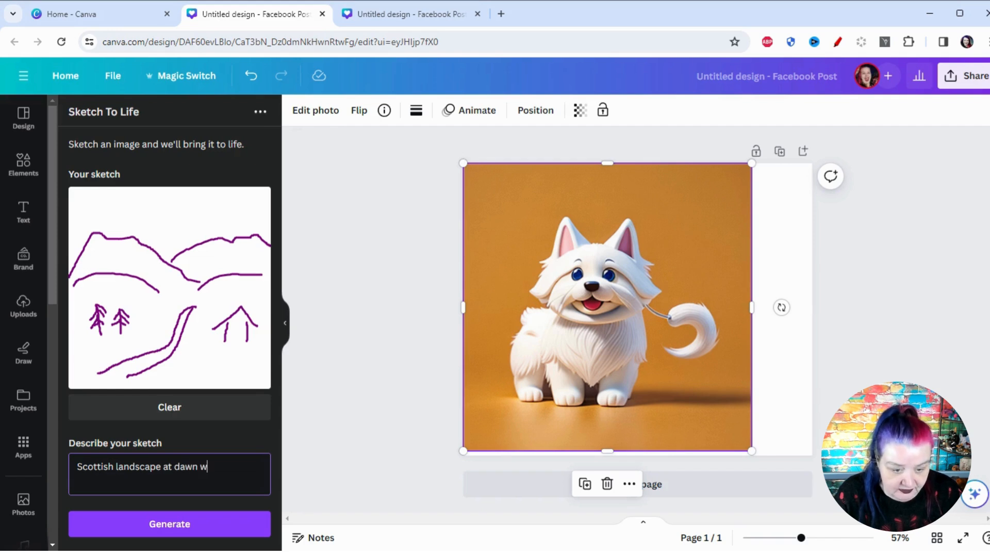
text(ith hi)
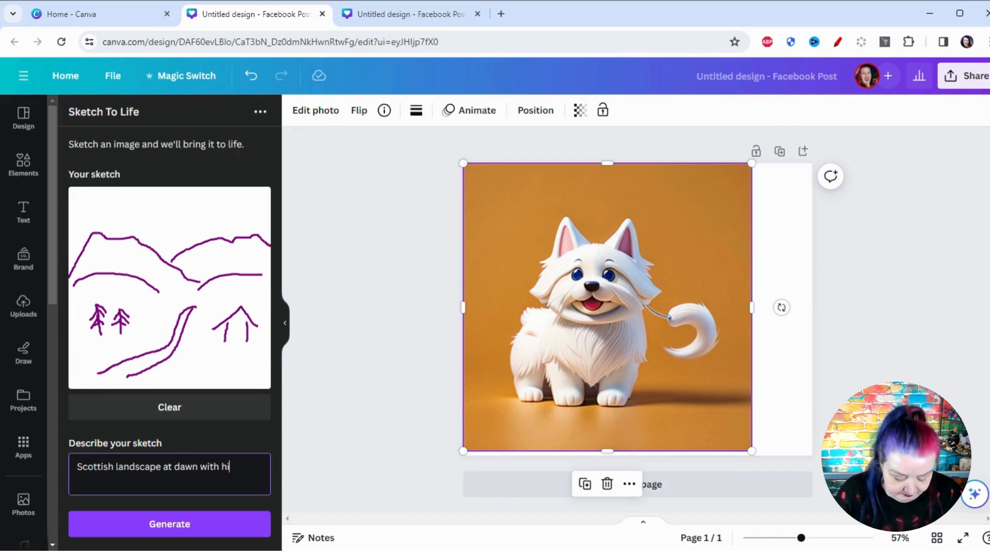
text(lls, a lo)
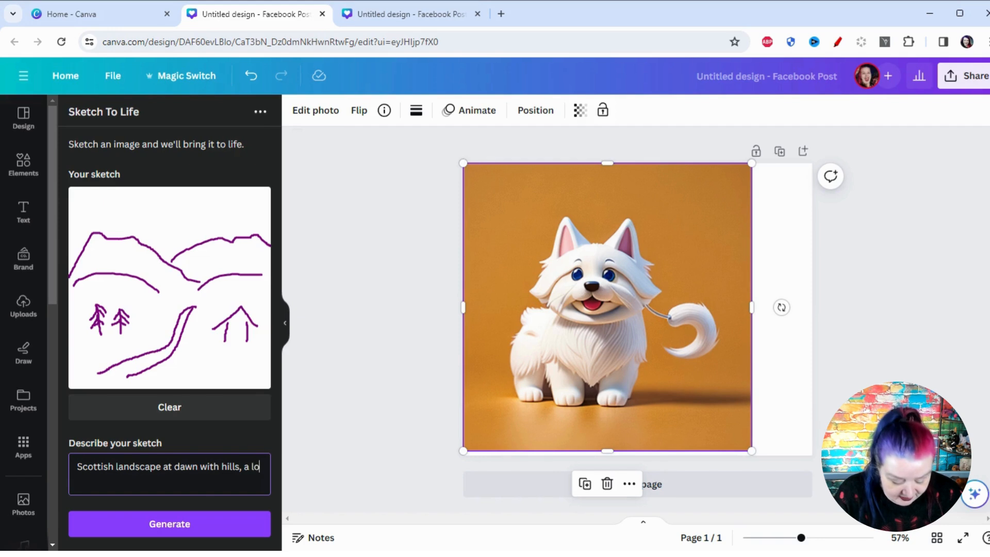
text(g cabin an)
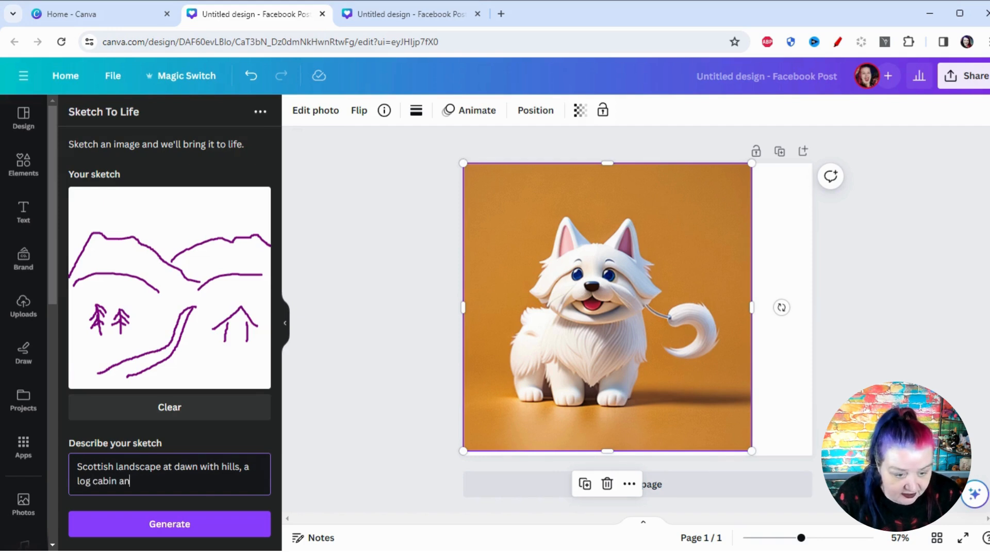
text(d pine t)
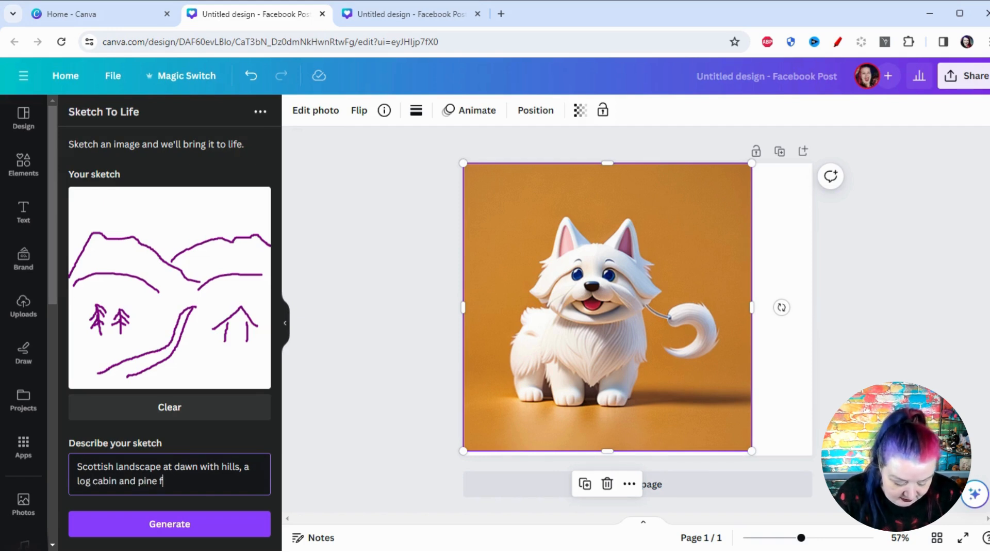
text(rees)
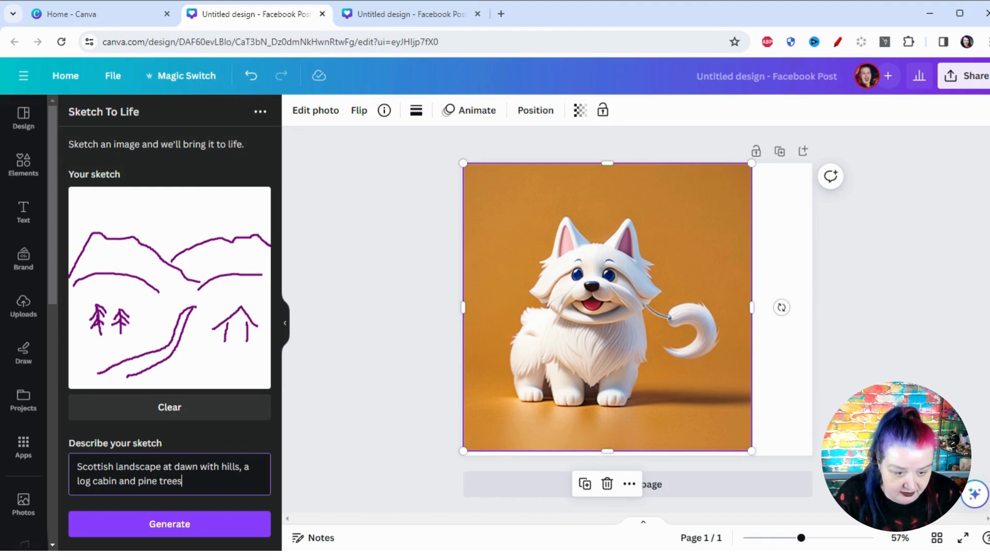
text( and a river)
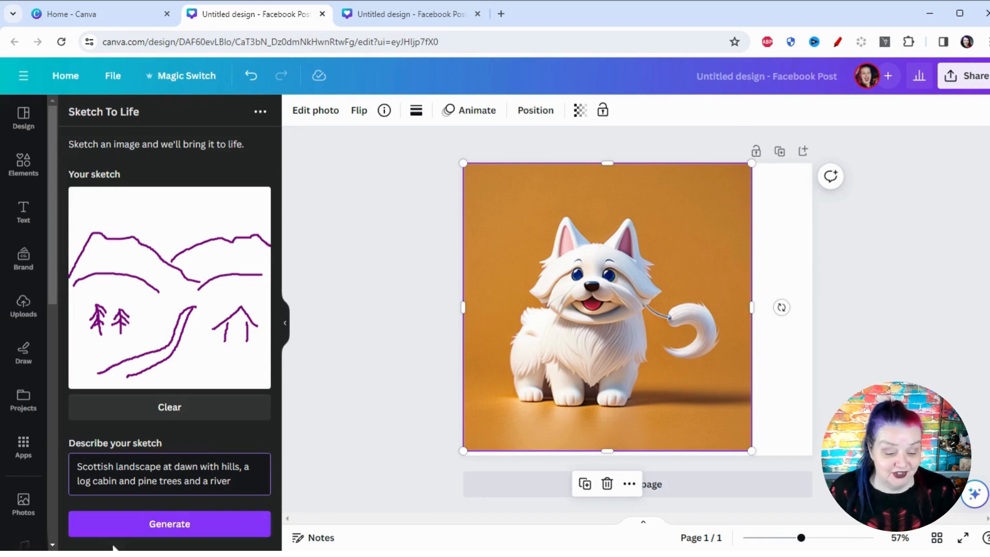
click(144, 529)
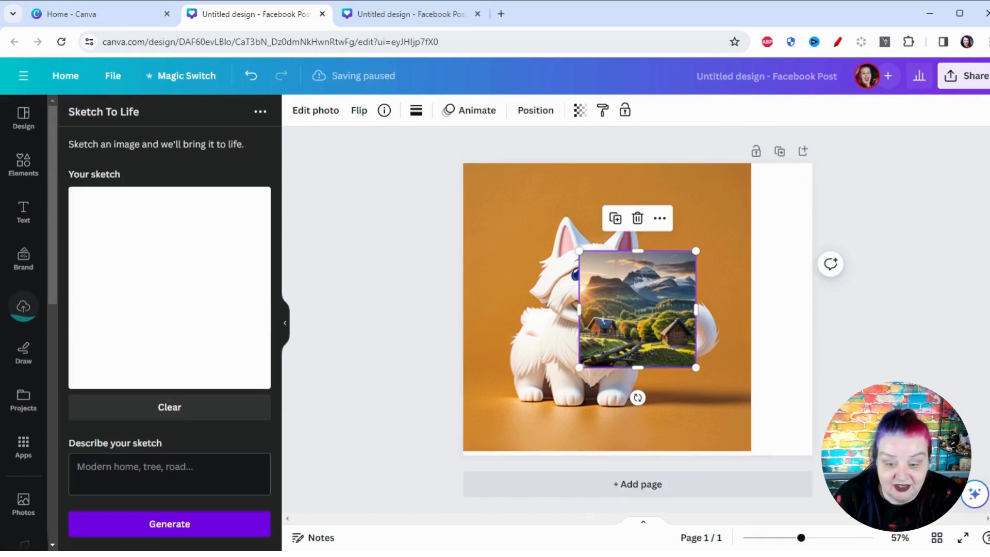
drag(611, 317, 508, 242)
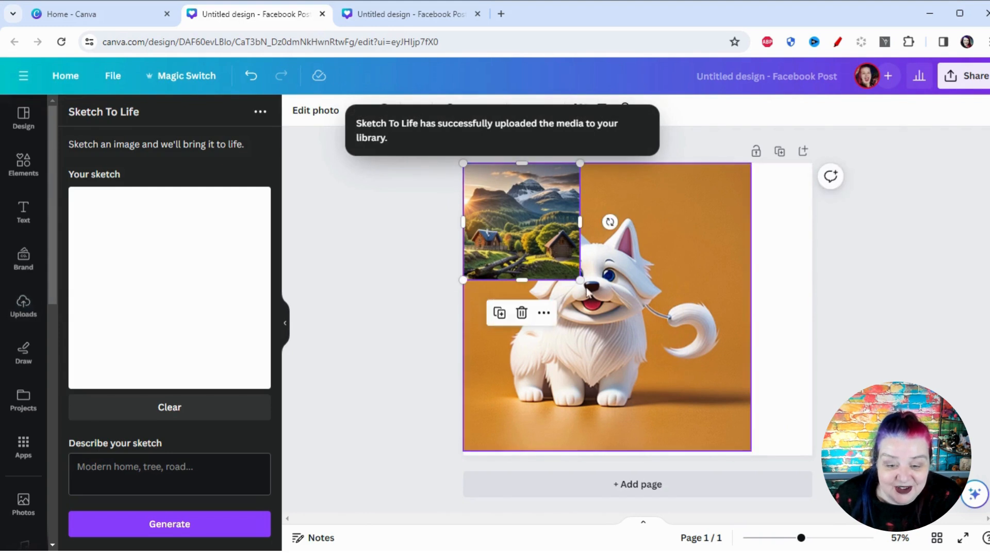
drag(580, 280, 779, 431)
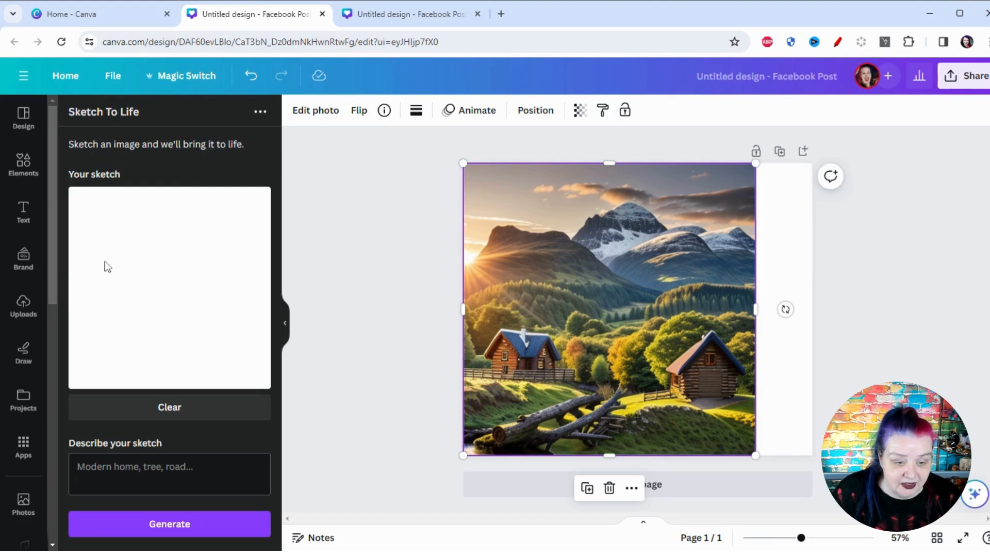
Sketch a loch scene with a horizon, two headlands, a small island, a curved near shore, foreground flowers and small trees on one headland.
drag(70, 256, 251, 259)
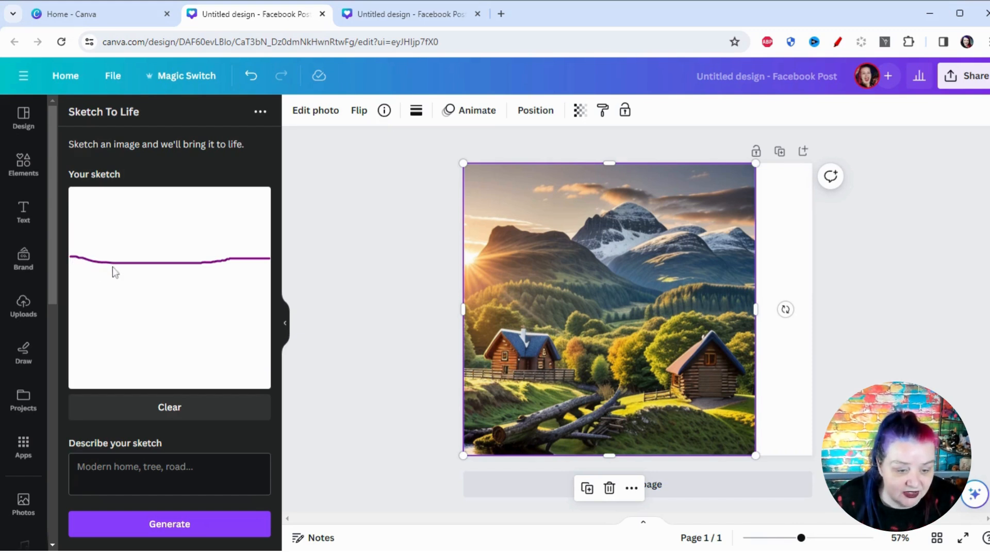
mouse_move(107, 266)
mouse_down()
mouse_move(116, 268)
mouse_move(95, 299)
mouse_move(69, 303)
mouse_up()
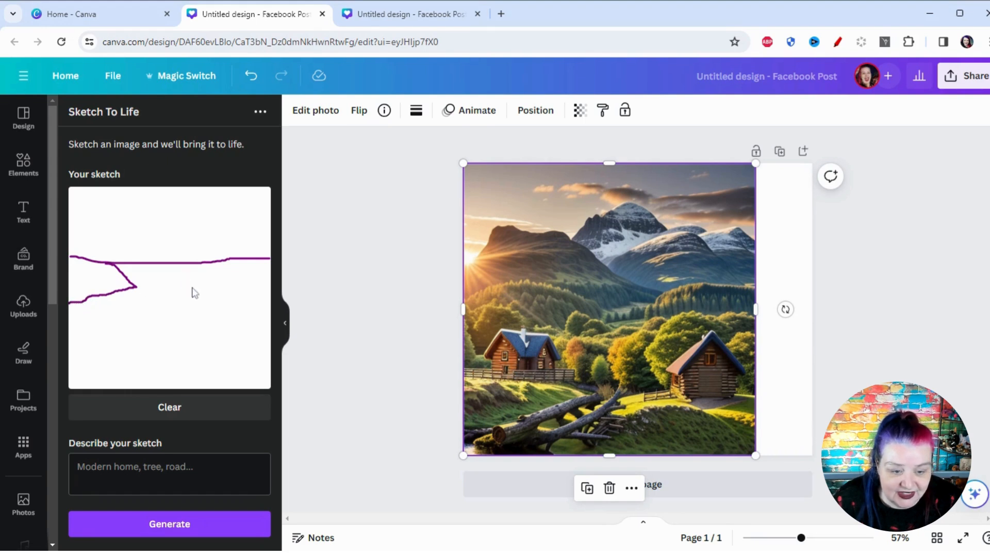
drag(227, 260, 272, 255)
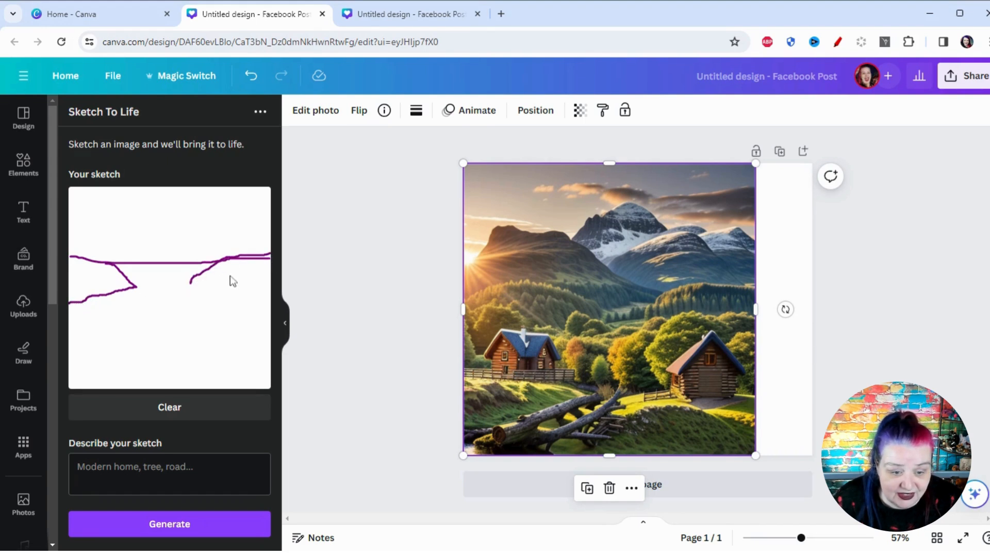
drag(192, 283, 261, 300)
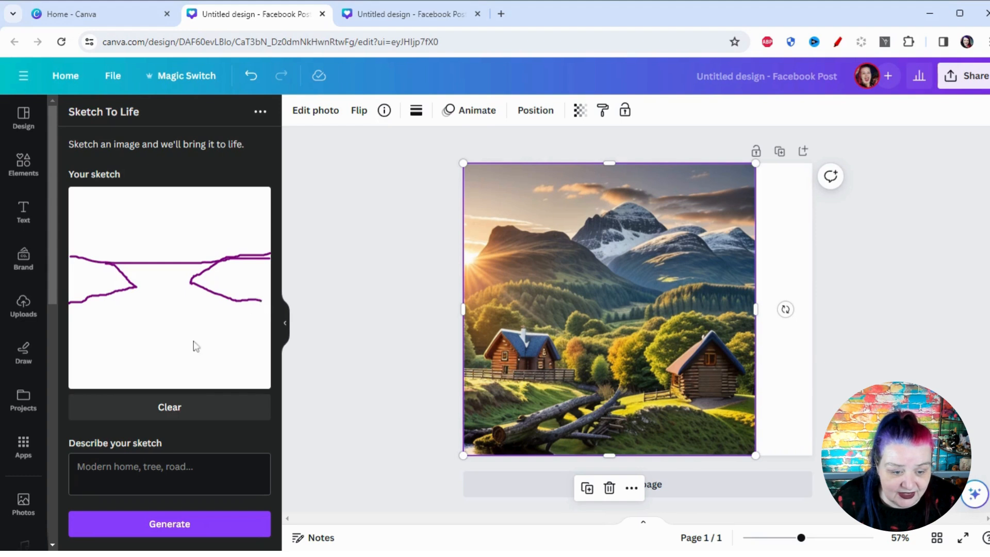
drag(153, 322, 92, 335)
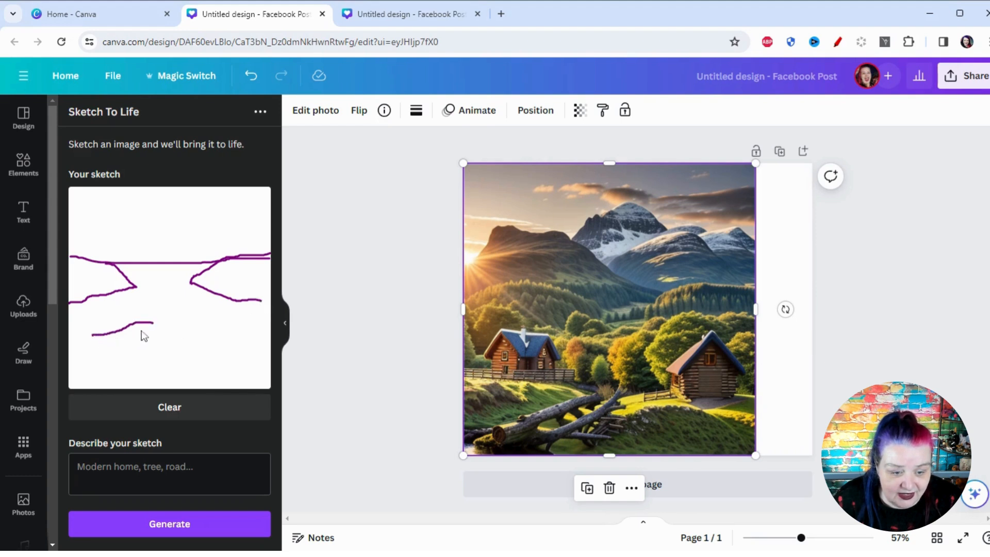
mouse_move(163, 332)
mouse_down()
mouse_move(166, 342)
mouse_move(130, 349)
mouse_move(94, 337)
mouse_up()
drag(183, 375, 242, 351)
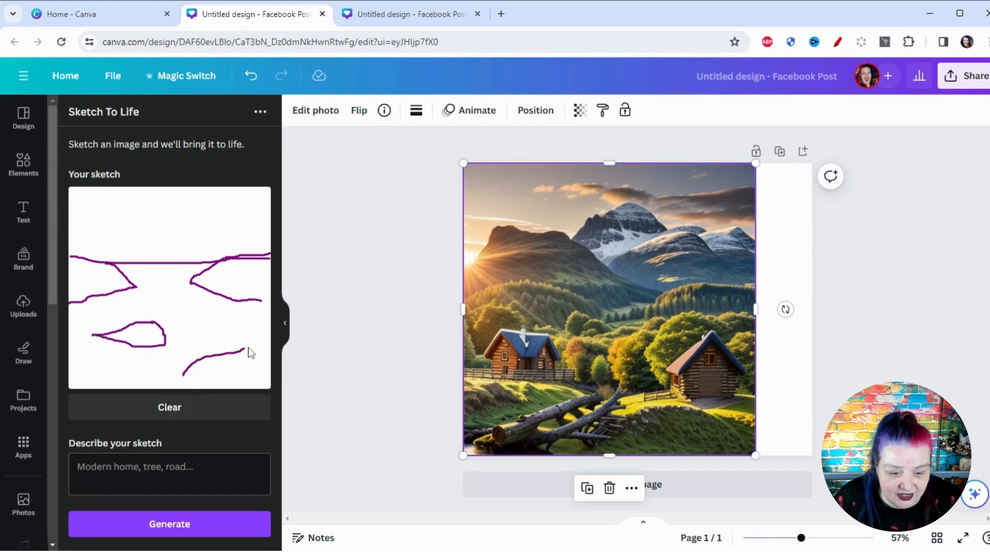
drag(183, 376, 165, 383)
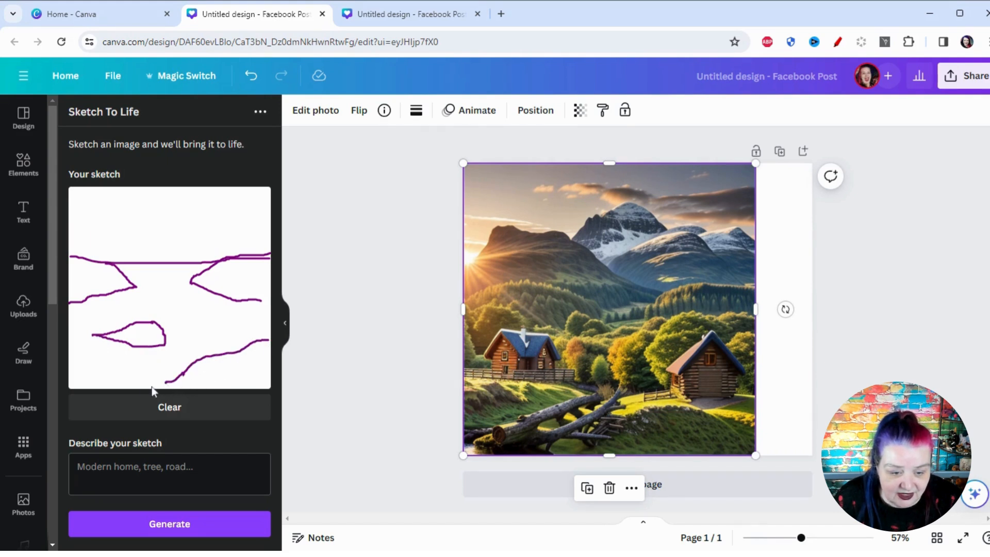
mouse_move(69, 347)
mouse_down()
mouse_move(117, 387)
mouse_move(78, 355)
mouse_move(93, 355)
mouse_move(85, 364)
mouse_move(72, 350)
mouse_move(96, 371)
mouse_move(101, 353)
mouse_move(98, 368)
mouse_up()
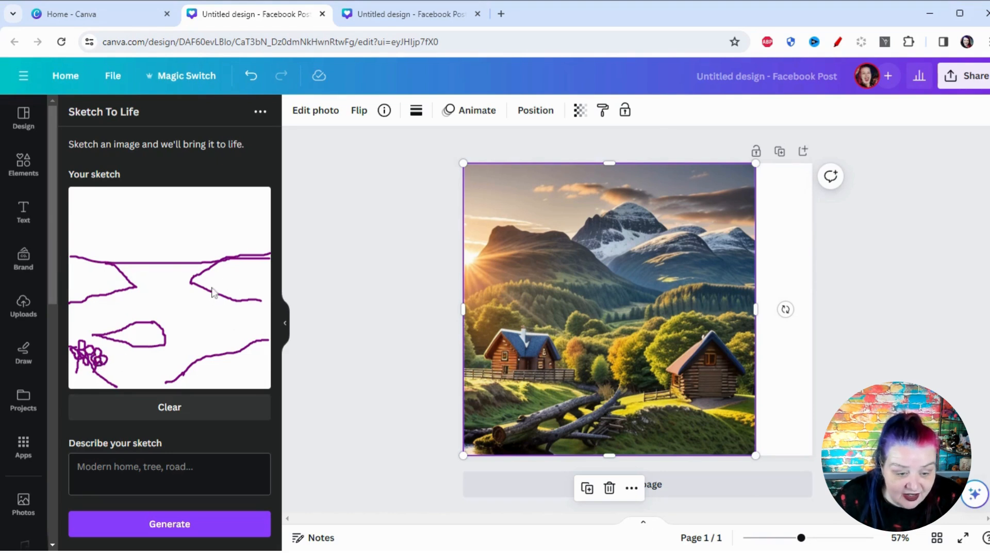
mouse_move(227, 269)
mouse_down()
mouse_move(227, 288)
mouse_move(221, 275)
mouse_move(240, 275)
mouse_up()
Generate "Scottish loch with islands. Sunset. Purple flowers in front and pine trees on the islands" and enlarge it from the page's upper-left corner to full height.
click(154, 471)
text(S)
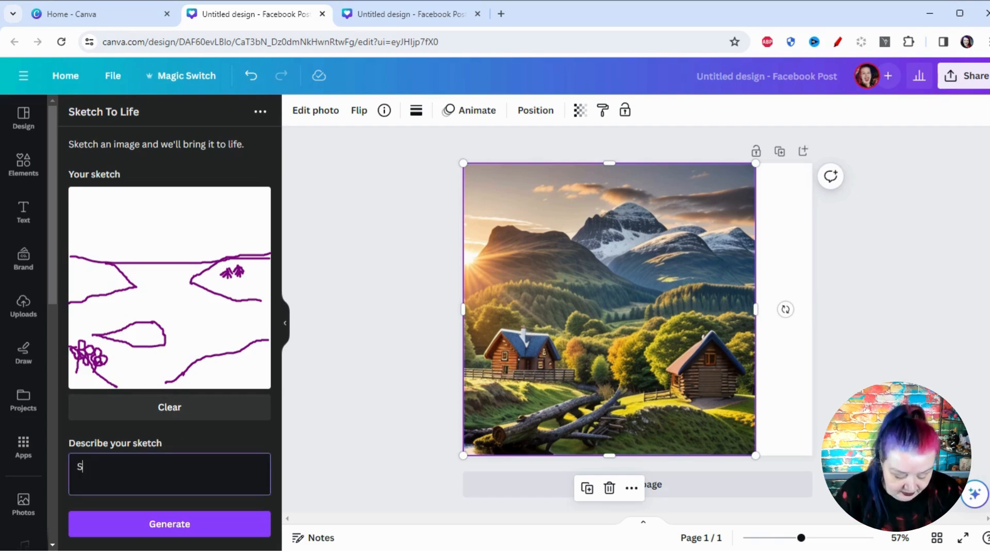
text(cottish )
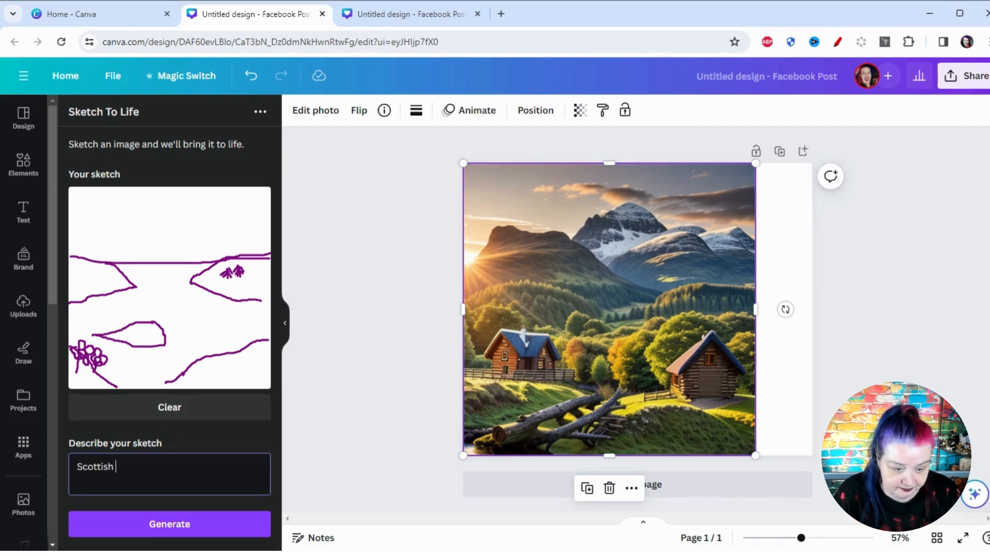
text(loch with is)
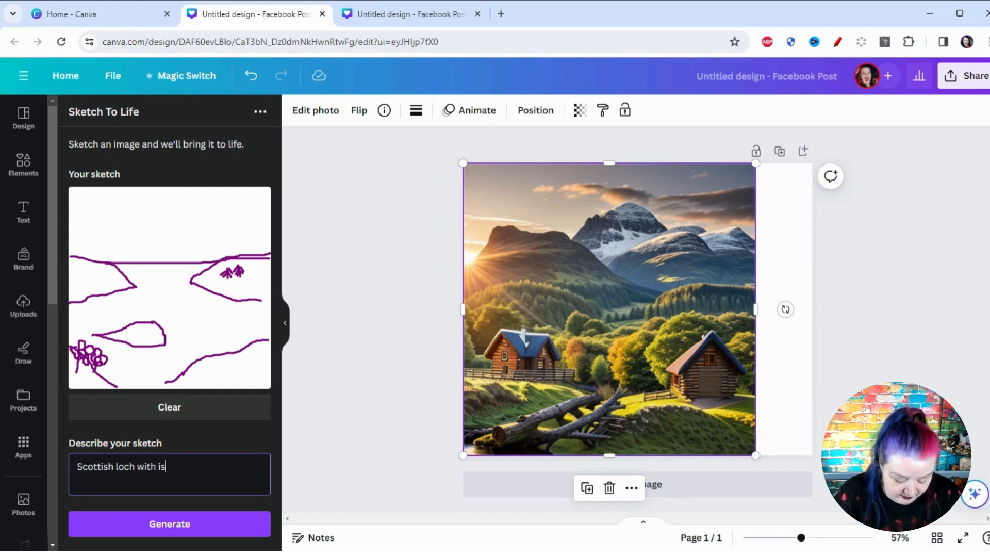
text(lands. Sunset)
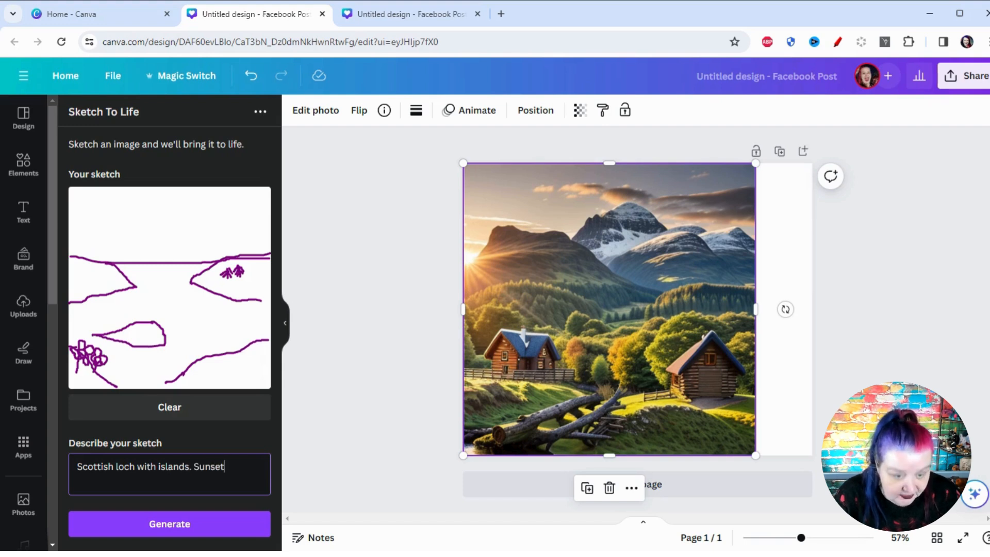
text(. )
text(Pu)
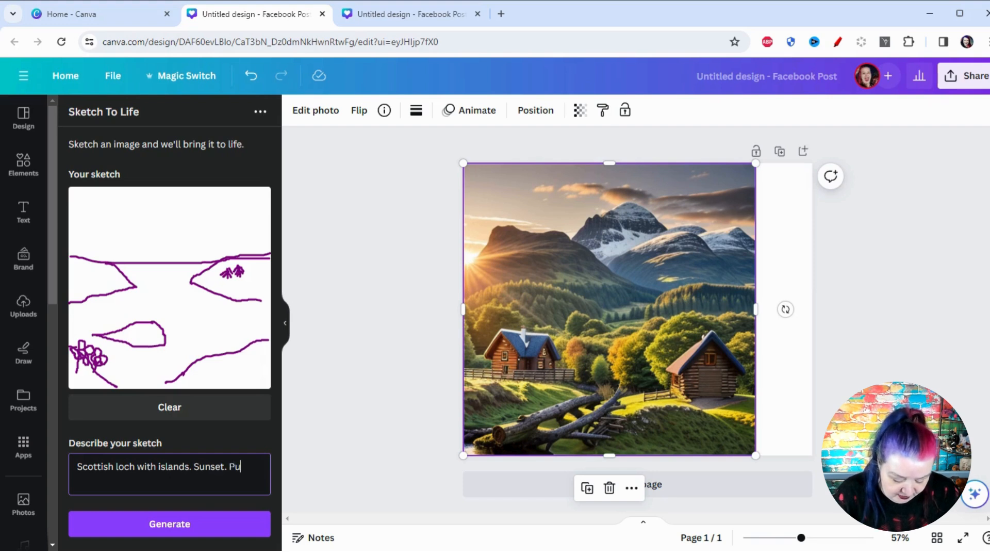
text(rple flo)
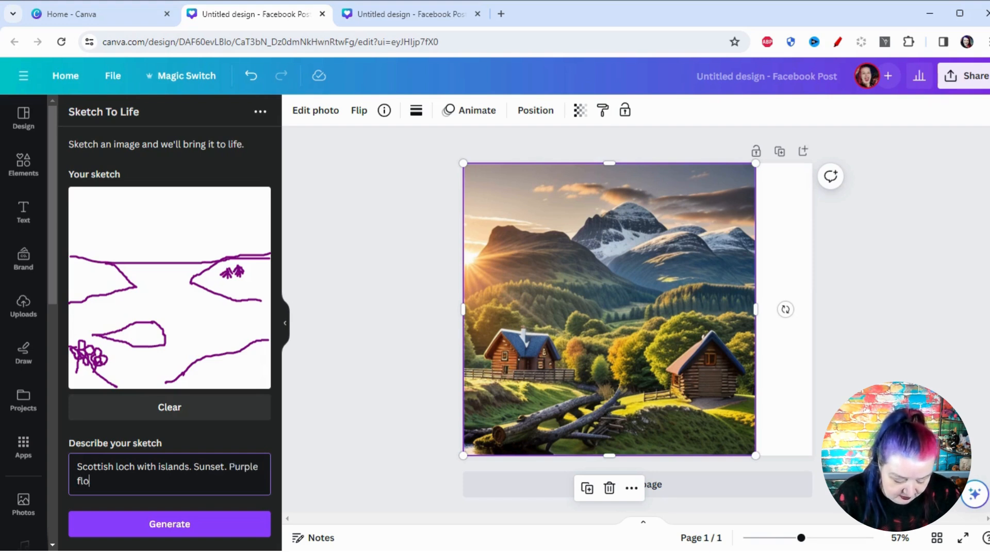
text(wers in )
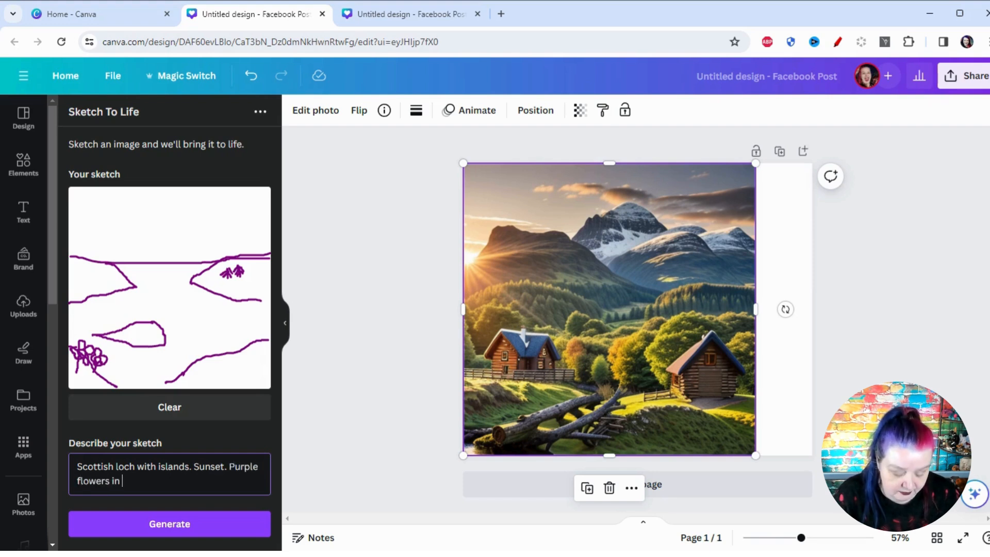
text(front and )
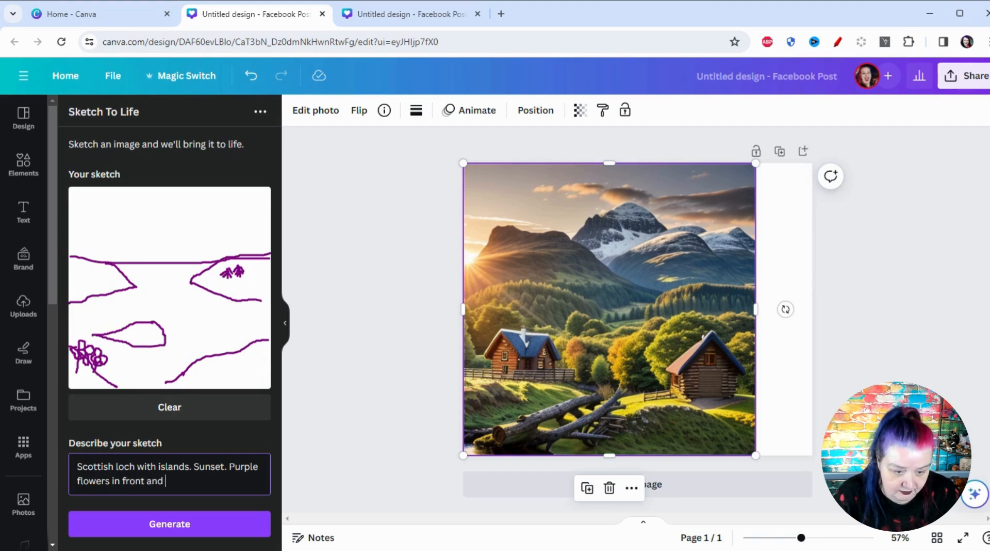
text(pine tree)
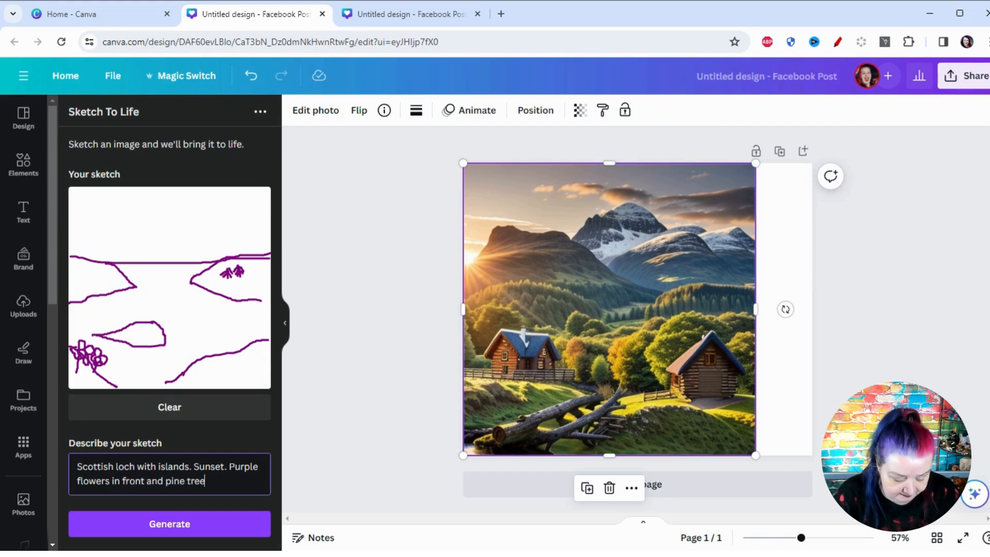
text(s on the islands)
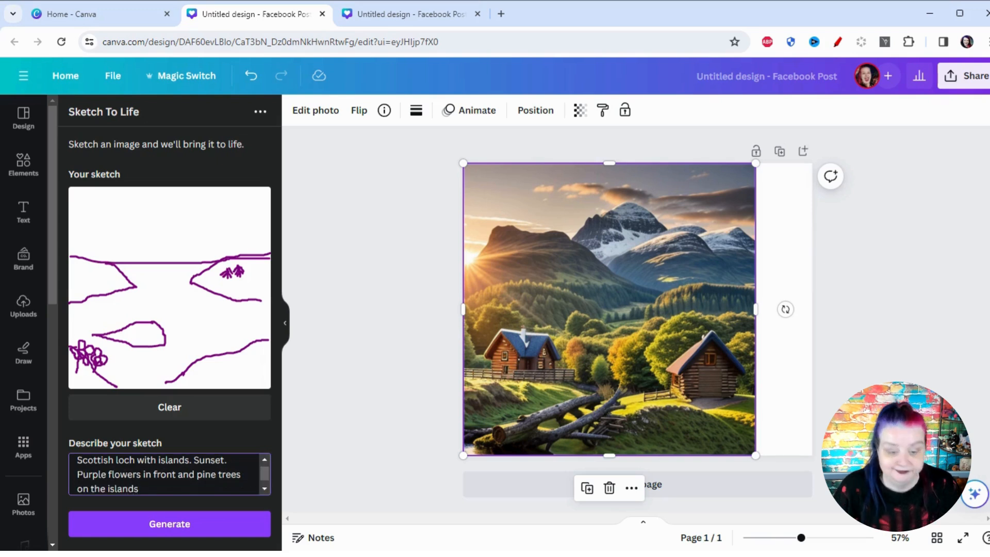
click(166, 526)
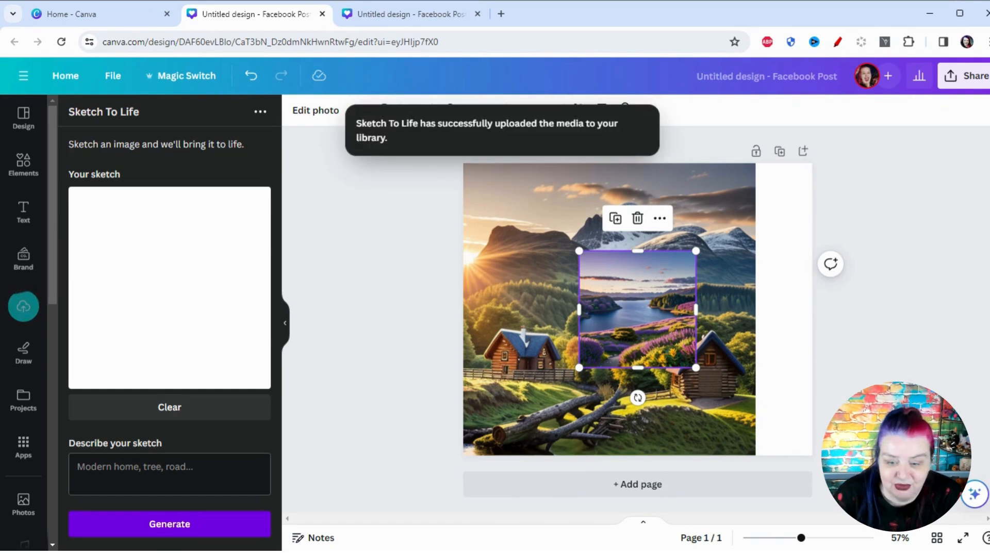
drag(609, 297, 508, 225)
drag(581, 280, 766, 446)
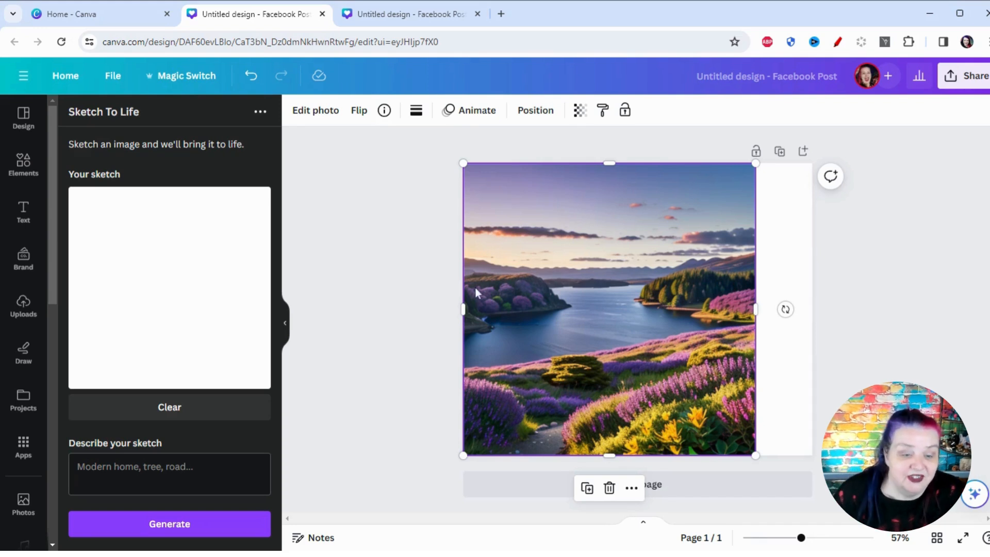
Sketch a tall curvy lamp outline with a narrow waist, a small rectangular base and a lava blob shape inside.
mouse_move(130, 213)
mouse_down()
mouse_move(161, 210)
mouse_move(183, 227)
mouse_move(166, 294)
mouse_move(174, 313)
mouse_up()
mouse_move(141, 358)
mouse_down()
mouse_move(125, 336)
mouse_move(149, 277)
mouse_move(138, 216)
mouse_up()
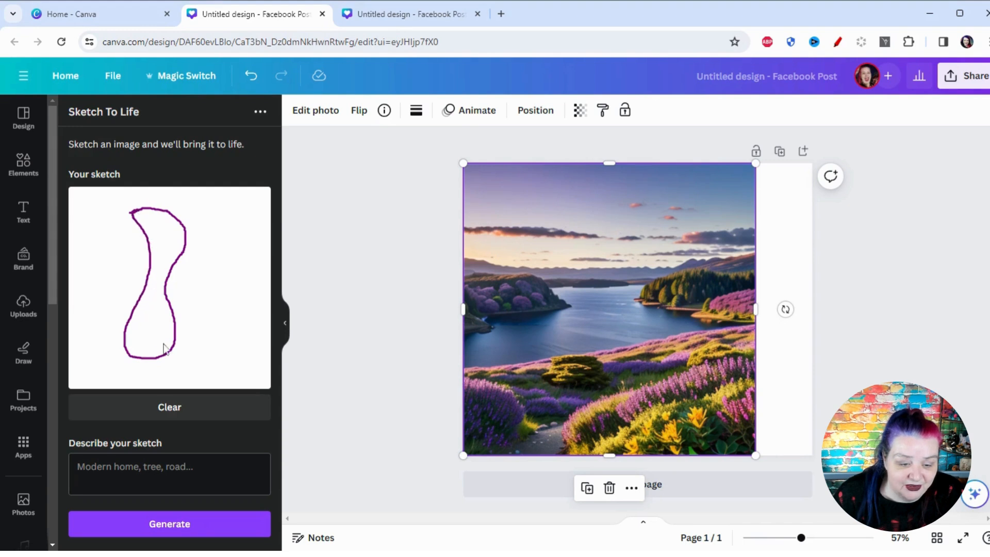
mouse_move(136, 373)
mouse_down()
mouse_move(159, 373)
mouse_move(168, 355)
mouse_up()
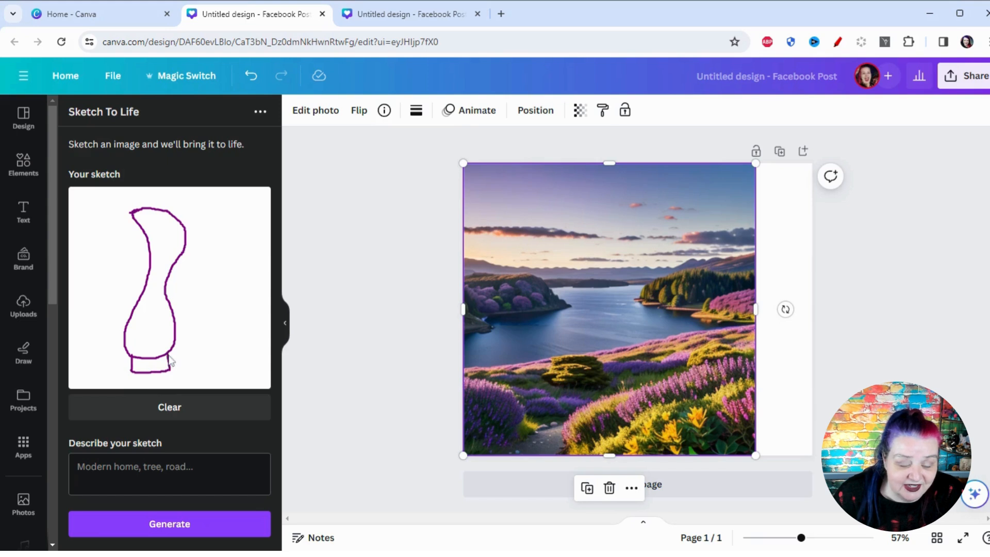
mouse_move(170, 228)
mouse_down()
mouse_move(155, 230)
mouse_move(158, 276)
mouse_move(139, 346)
mouse_move(161, 351)
mouse_move(168, 324)
mouse_move(157, 282)
mouse_move(180, 227)
mouse_move(165, 228)
mouse_up()
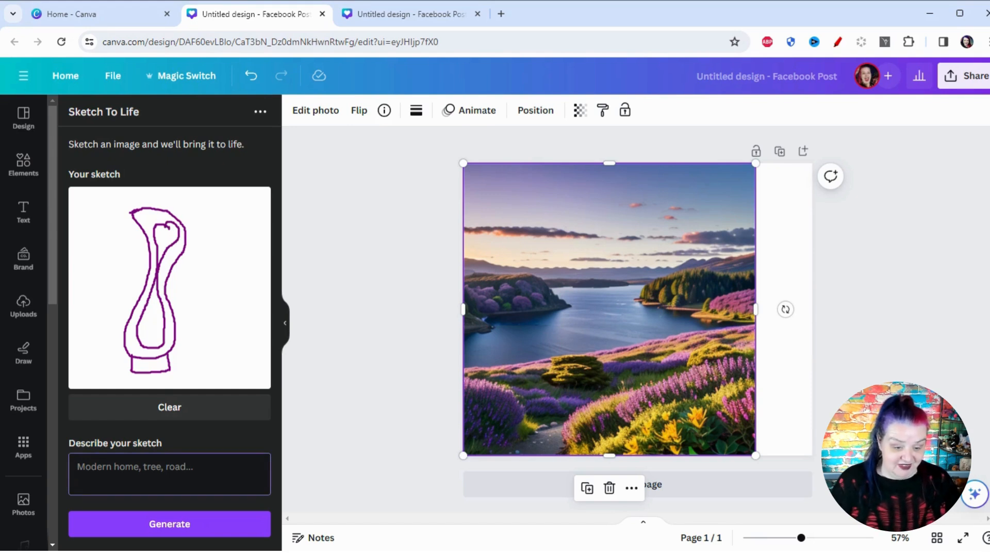
Generate an image from the sketch described as "Purple and blue lava lamp" and enlarge it to nearly full page height.
text(Pu)
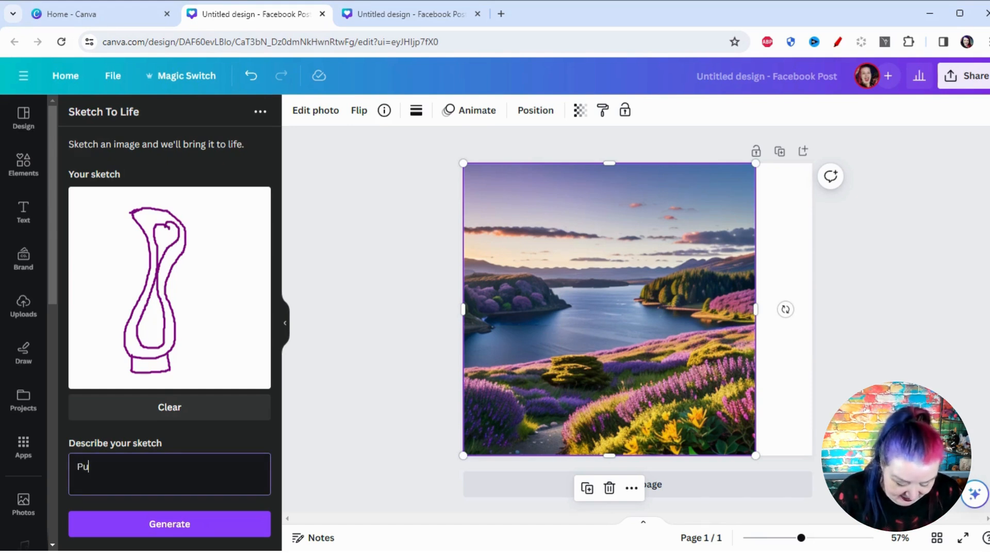
text(rple and bl)
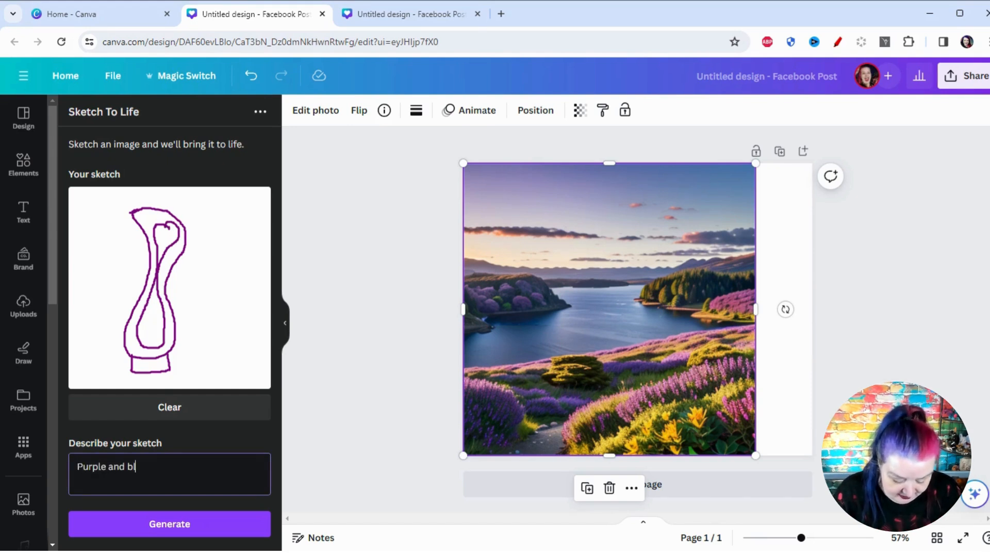
text(ue lava lamp)
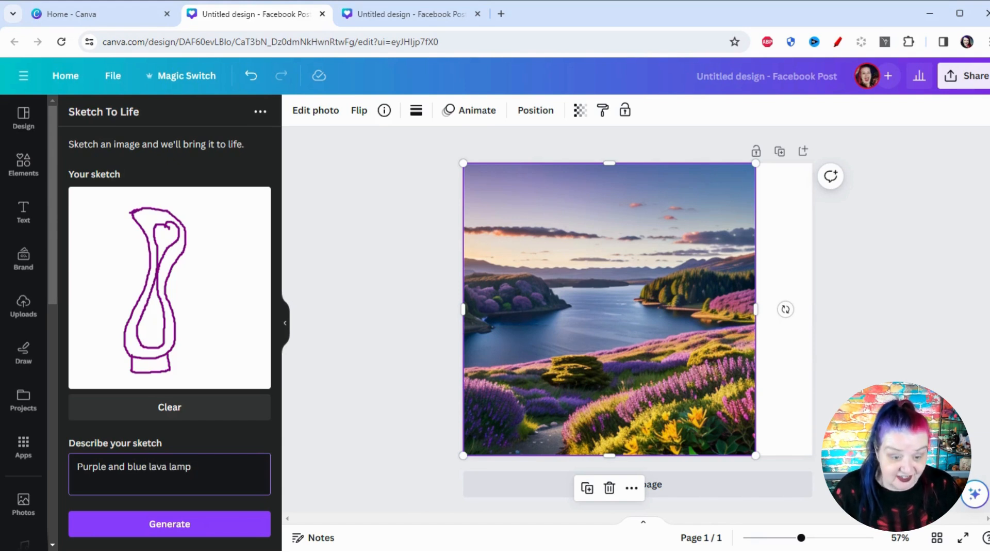
click(158, 528)
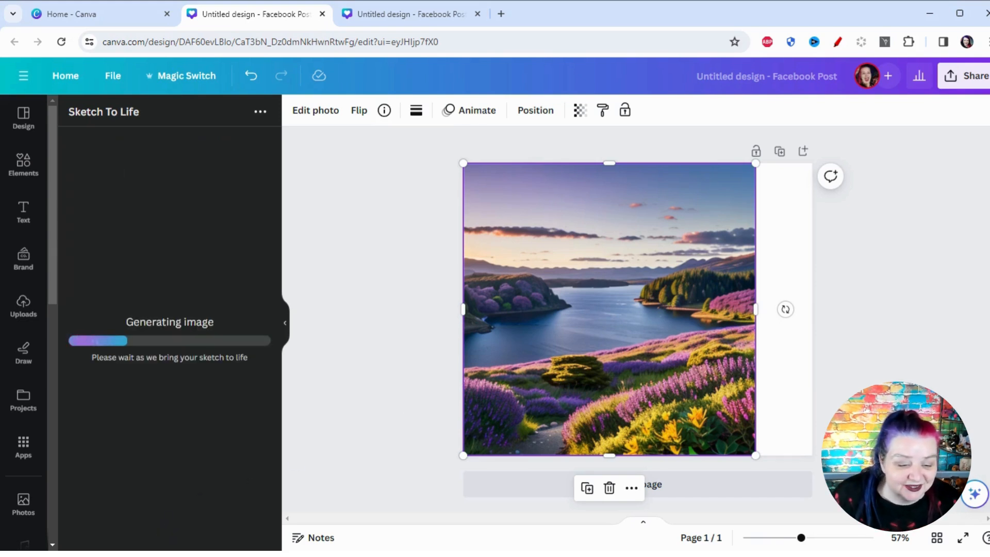
drag(603, 304, 512, 223)
drag(609, 291, 775, 453)
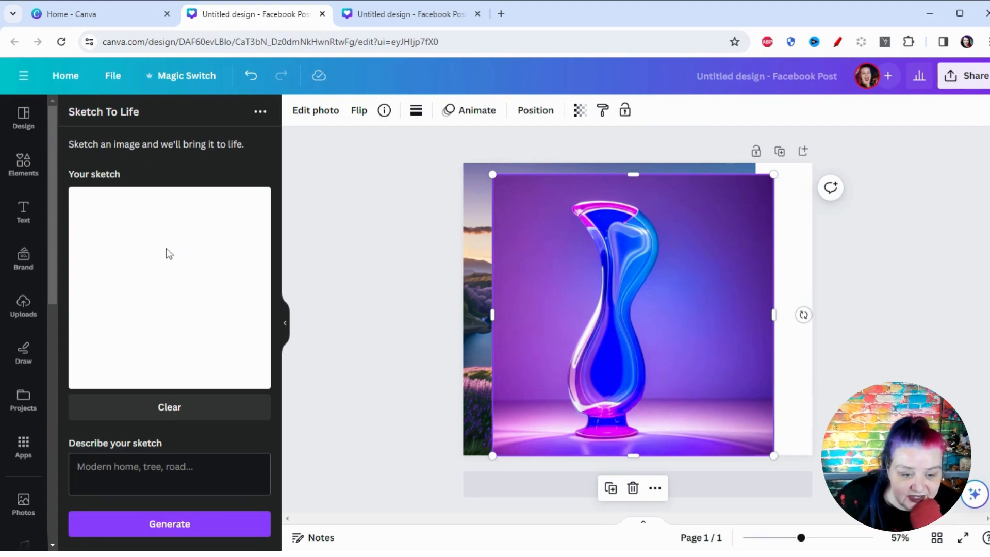
Sketch a snarling wolf in profile with open fanged jaws, nose, eye, two pointed ears, a shaggy furred back and a clawed arm.
mouse_move(177, 275)
mouse_down()
mouse_move(216, 279)
mouse_move(187, 305)
mouse_move(208, 317)
mouse_up()
mouse_move(209, 274)
mouse_down()
mouse_move(212, 296)
mouse_move(220, 279)
mouse_move(223, 294)
mouse_move(215, 279)
mouse_move(202, 314)
mouse_move(211, 302)
mouse_move(208, 318)
mouse_move(219, 315)
mouse_move(218, 302)
mouse_move(221, 321)
mouse_move(192, 319)
mouse_move(160, 293)
mouse_move(193, 255)
mouse_move(225, 270)
mouse_up()
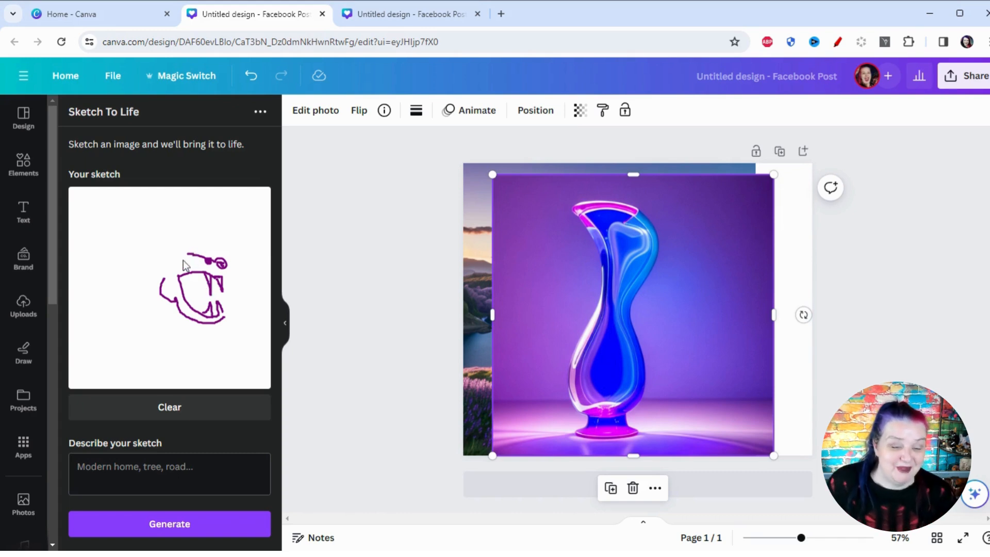
mouse_move(188, 253)
mouse_down()
mouse_move(171, 234)
mouse_move(171, 261)
mouse_up()
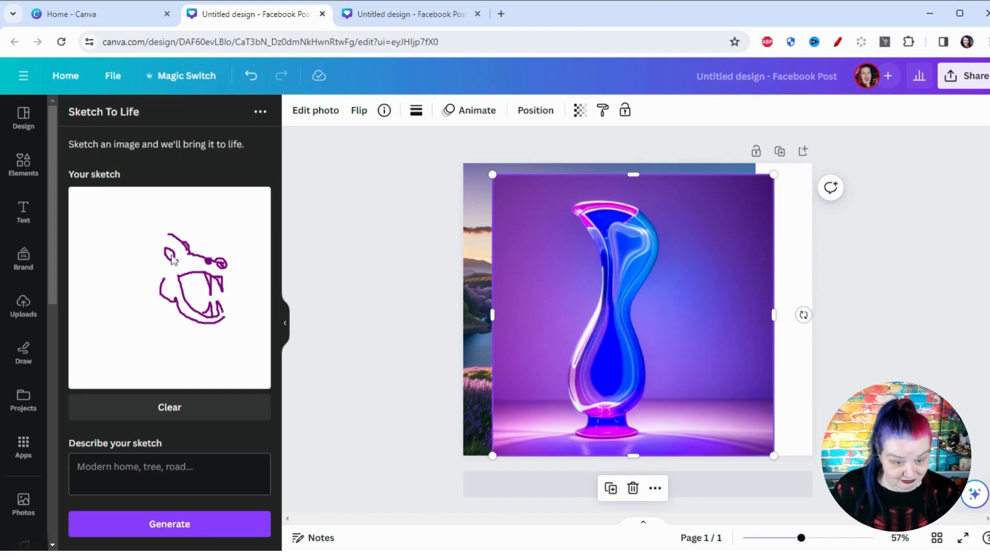
mouse_move(171, 255)
mouse_down()
mouse_move(169, 234)
mouse_move(153, 234)
mouse_move(152, 245)
mouse_move(147, 216)
mouse_move(106, 305)
mouse_up()
mouse_move(128, 273)
mouse_down()
mouse_move(99, 318)
mouse_move(109, 350)
mouse_up()
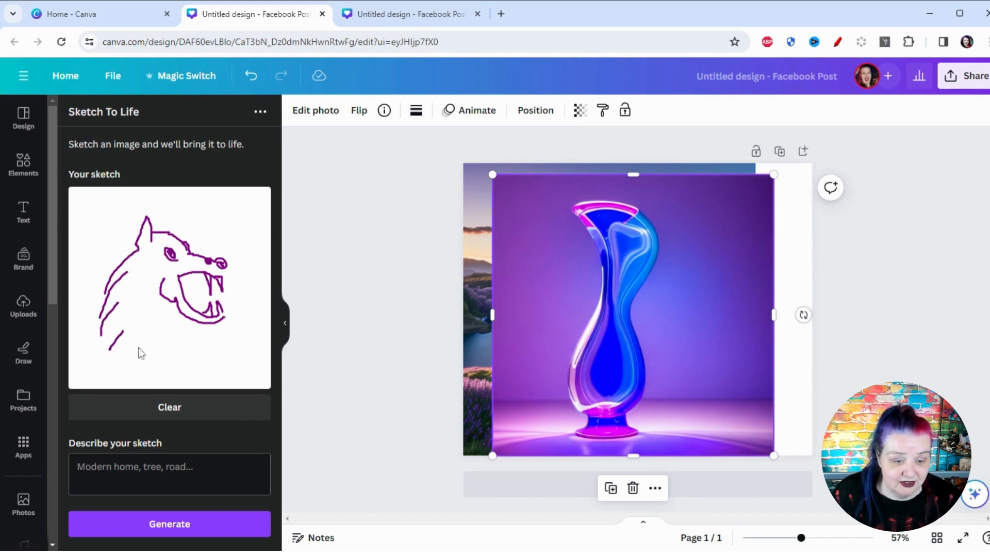
mouse_move(177, 314)
mouse_down()
mouse_move(187, 365)
mouse_move(160, 361)
mouse_move(178, 338)
mouse_up()
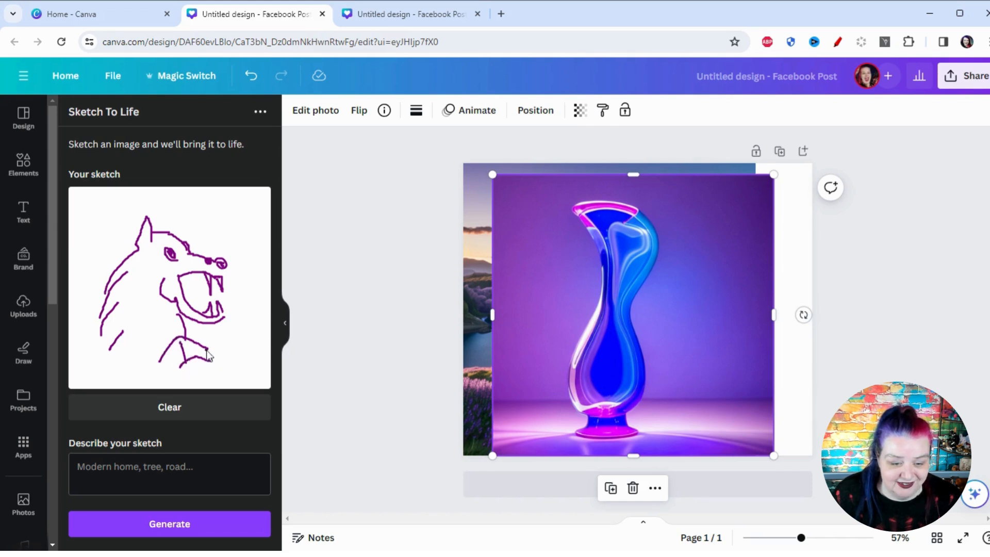
mouse_move(210, 356)
mouse_down()
mouse_move(219, 358)
mouse_move(212, 364)
mouse_up()
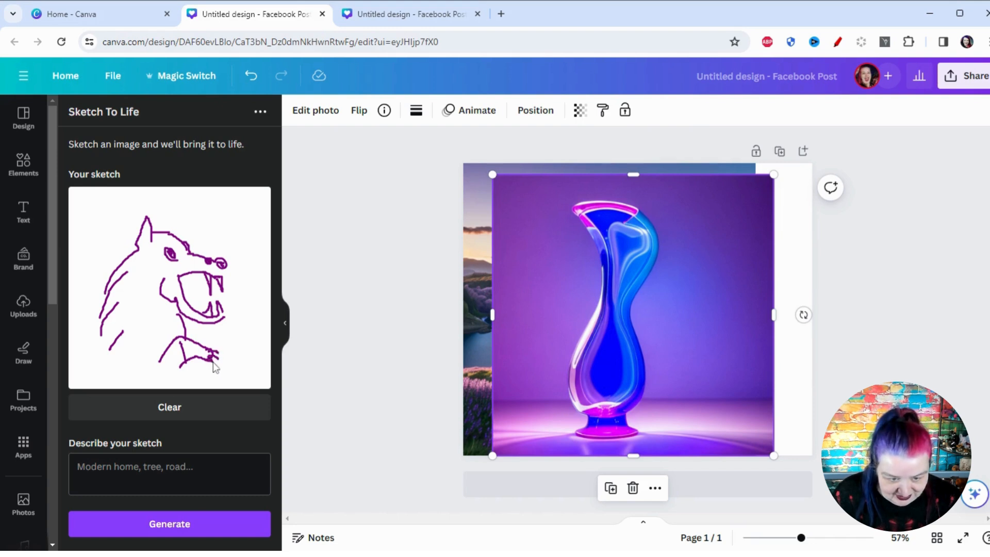
mouse_move(170, 236)
mouse_down()
mouse_move(172, 225)
mouse_move(181, 228)
mouse_move(184, 244)
mouse_up()
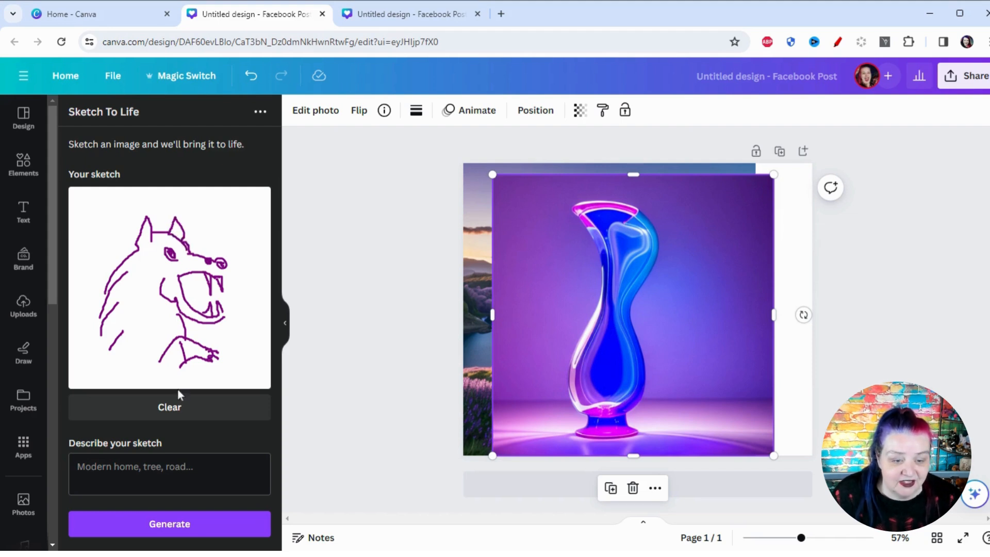
drag(122, 320, 108, 346)
drag(115, 295, 103, 312)
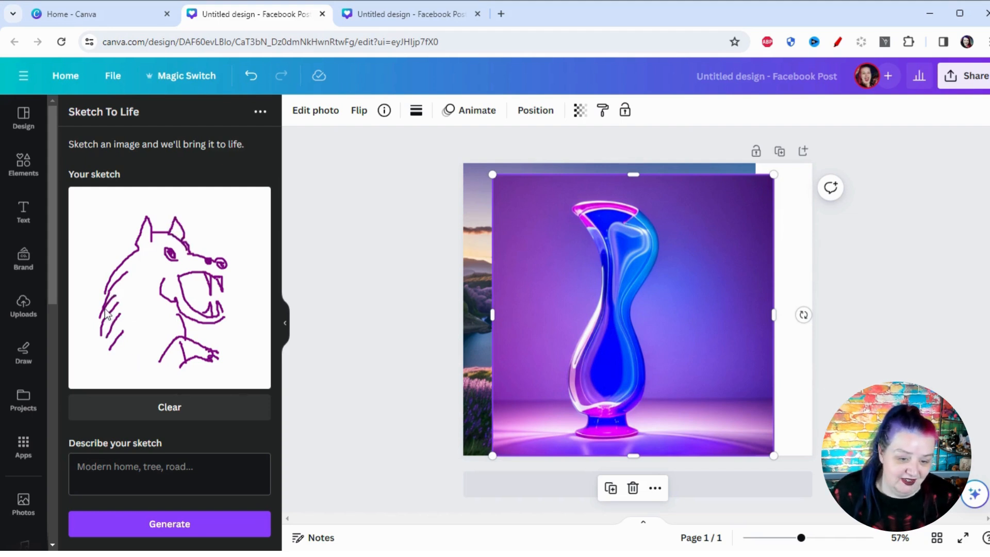
Add a protruding tongue to the wolf sketch and describe it as "werewolf brown with tongue out, snarling".
mouse_move(187, 283)
mouse_down()
mouse_move(211, 285)
mouse_move(238, 318)
mouse_move(202, 303)
mouse_up()
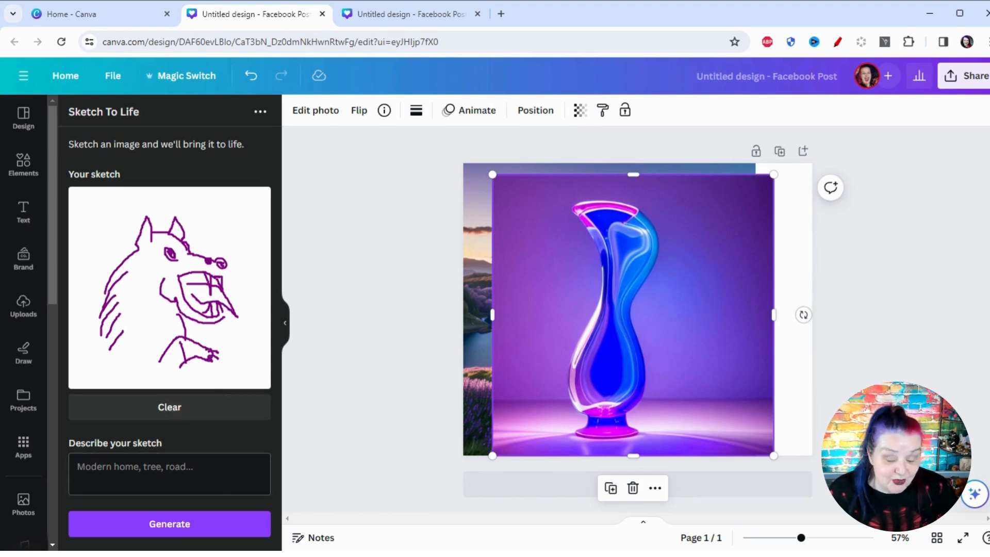
click(78, 466)
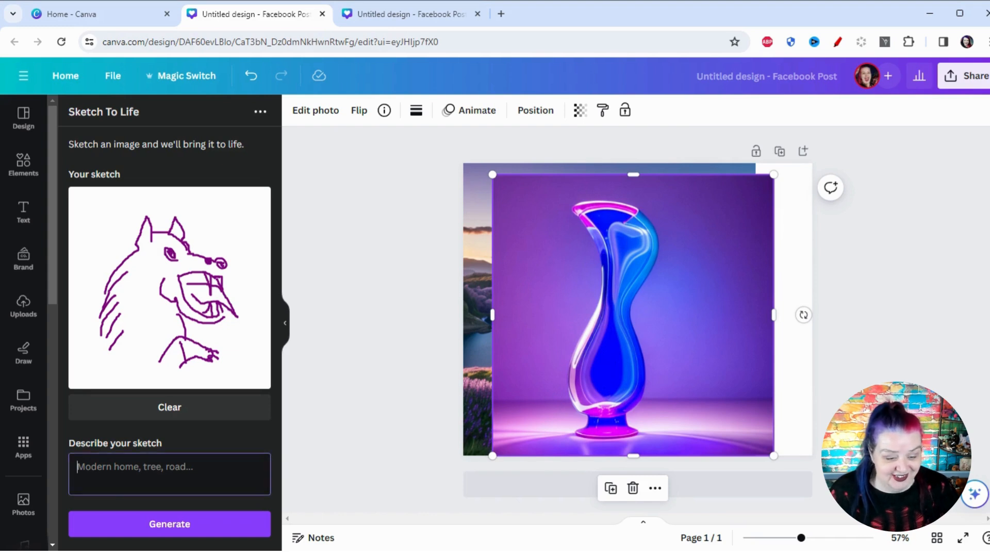
text(wearw)
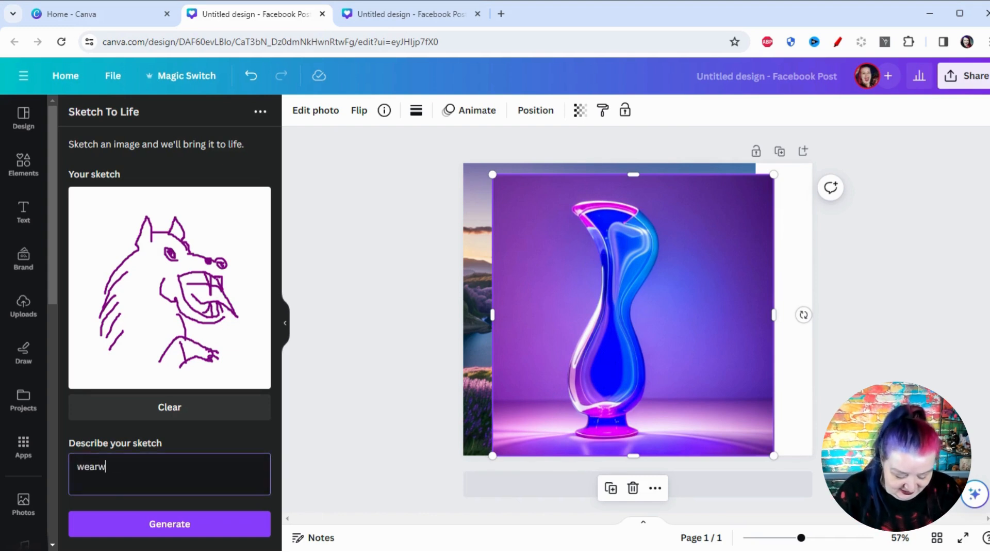
text(olf)
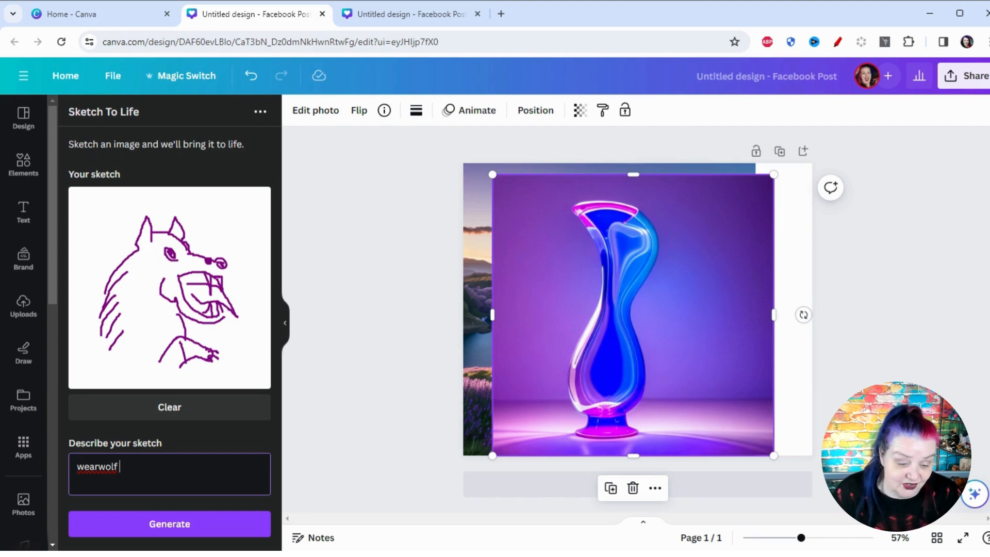
key(ctrl+a)
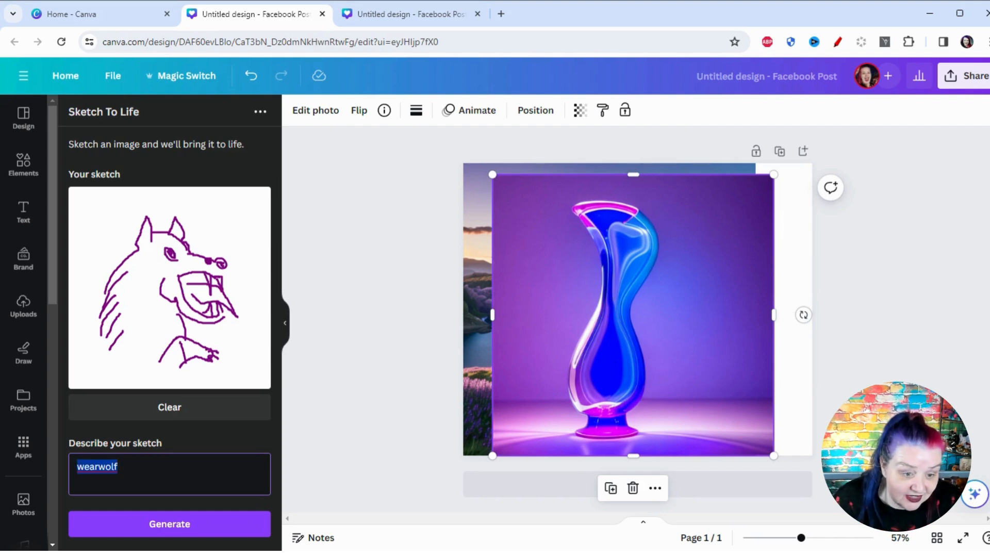
text(werewolf)
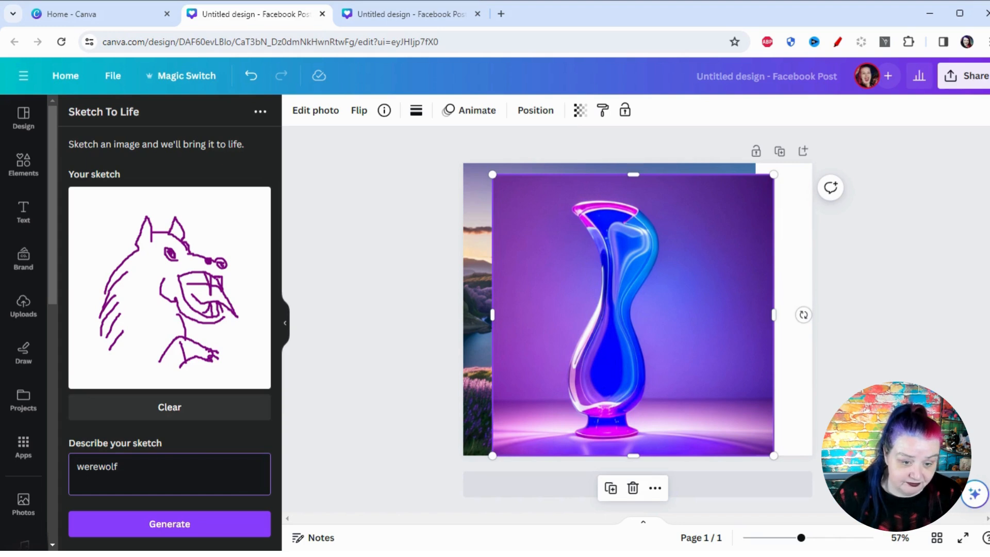
text( b)
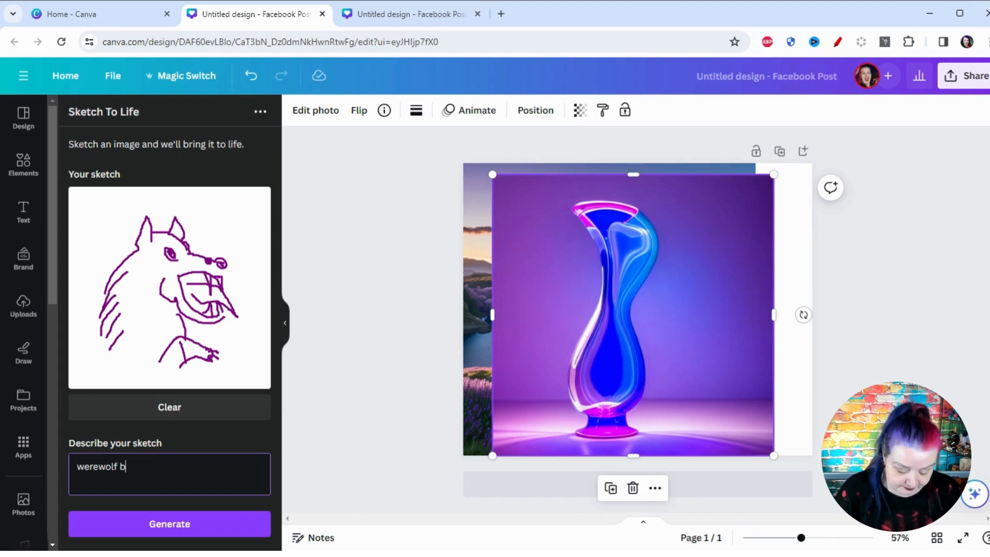
text(rown wit)
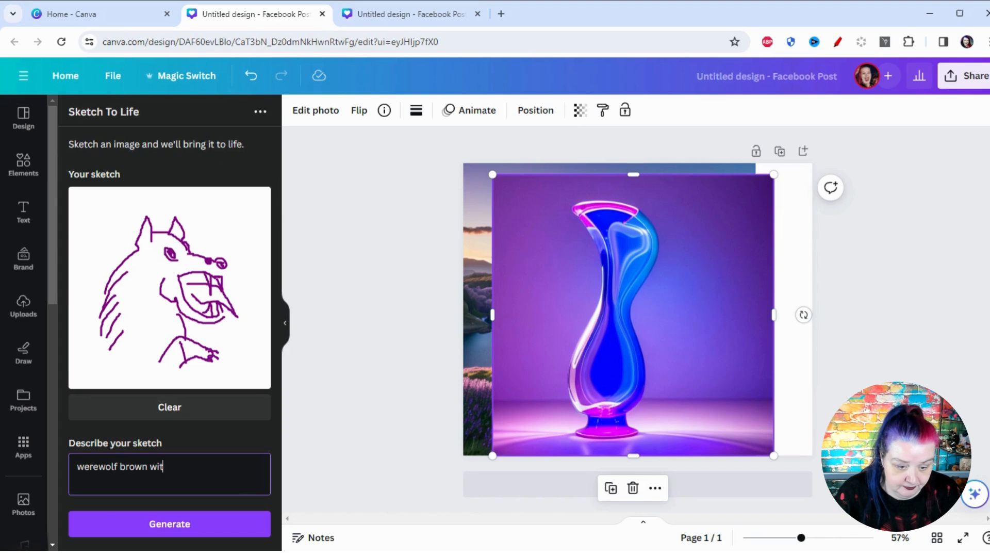
text(h tongue out)
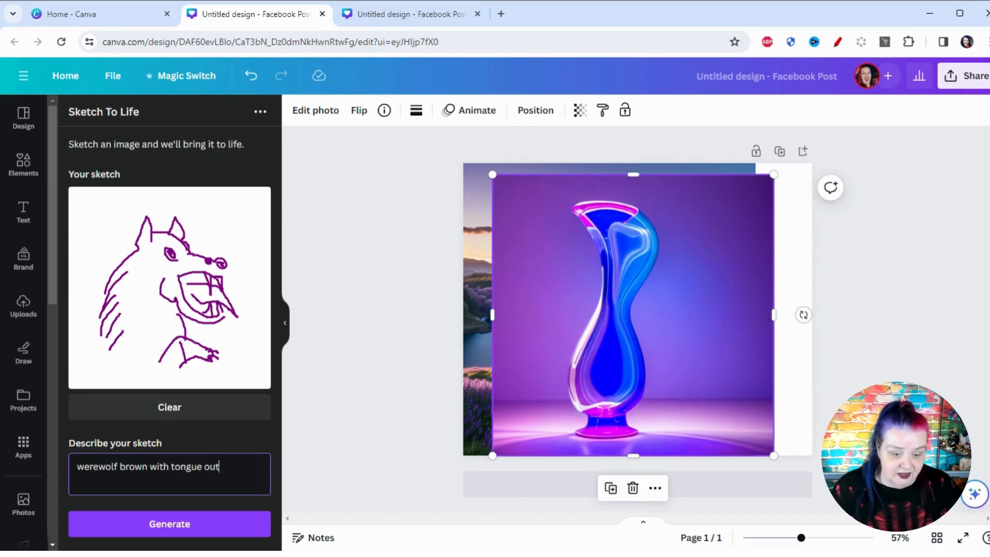
text(, )
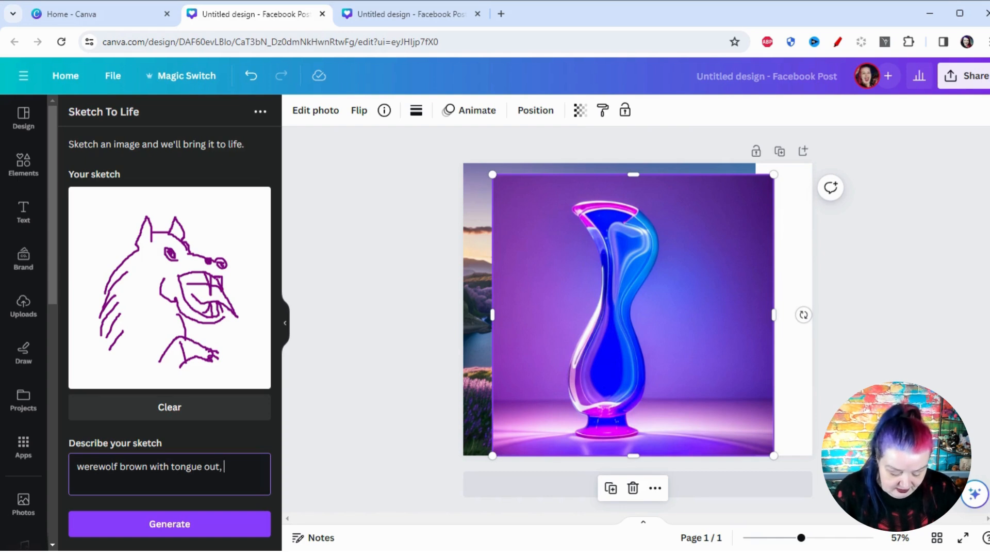
text(snarling)
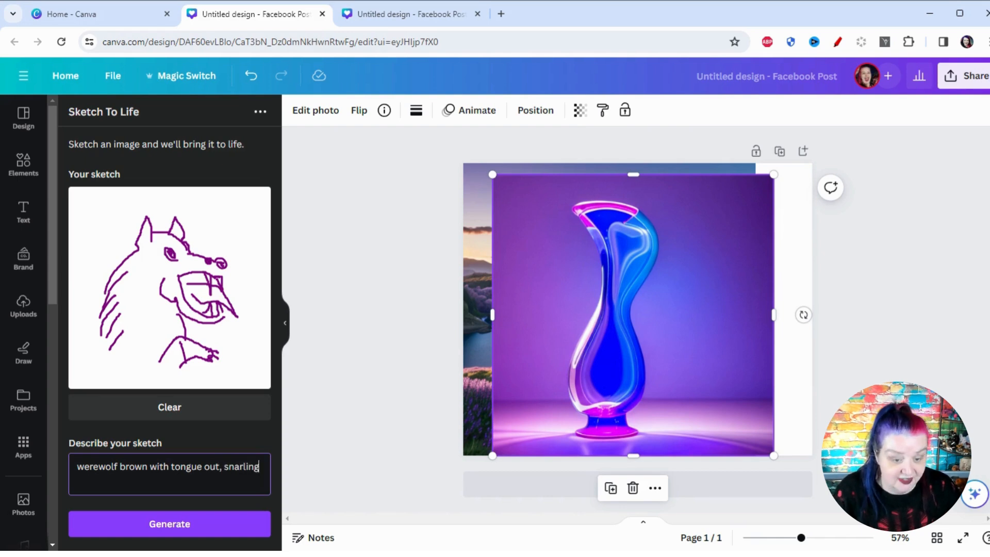
Generate the werewolf image, move it to the page's upper-left corner and enlarge it to full page height.
click(163, 529)
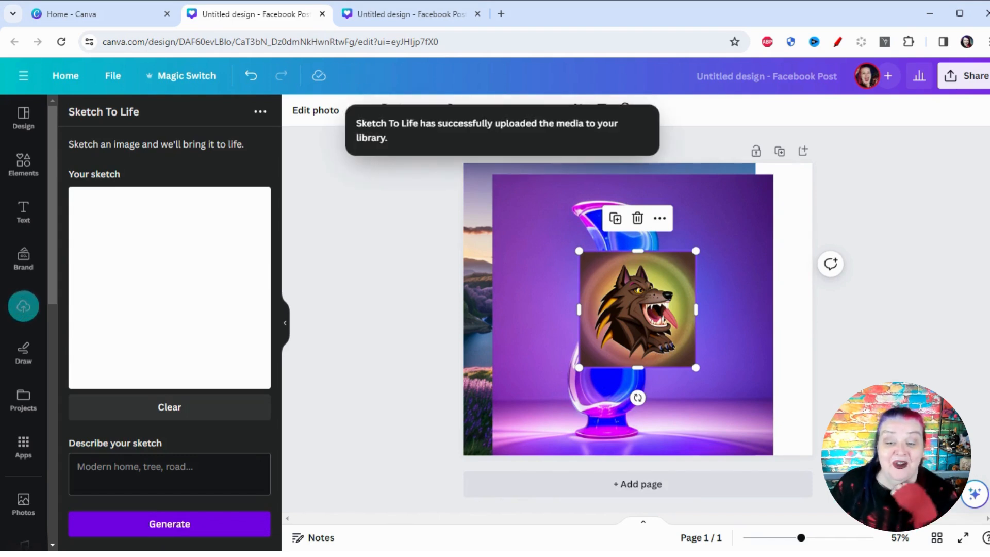
drag(596, 294, 481, 209)
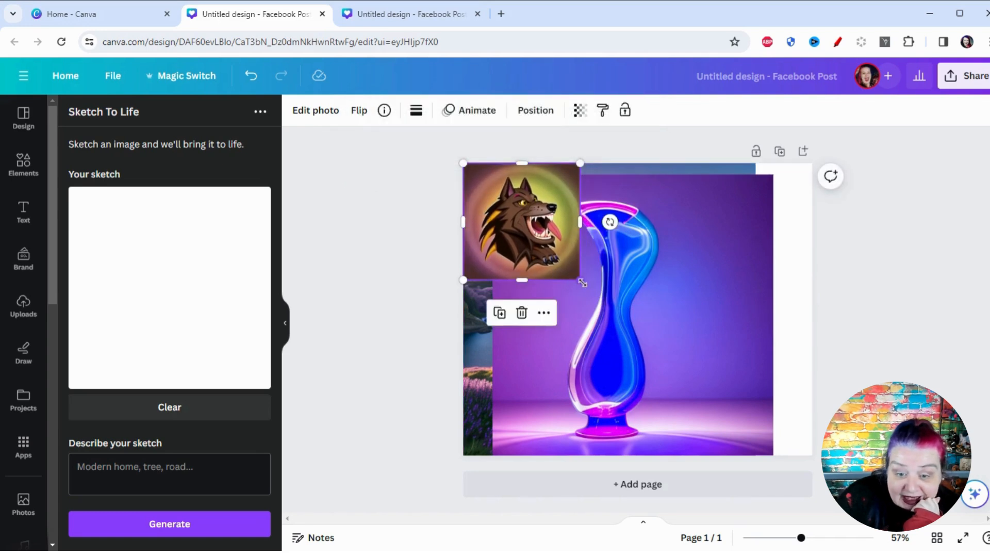
drag(581, 282, 762, 461)
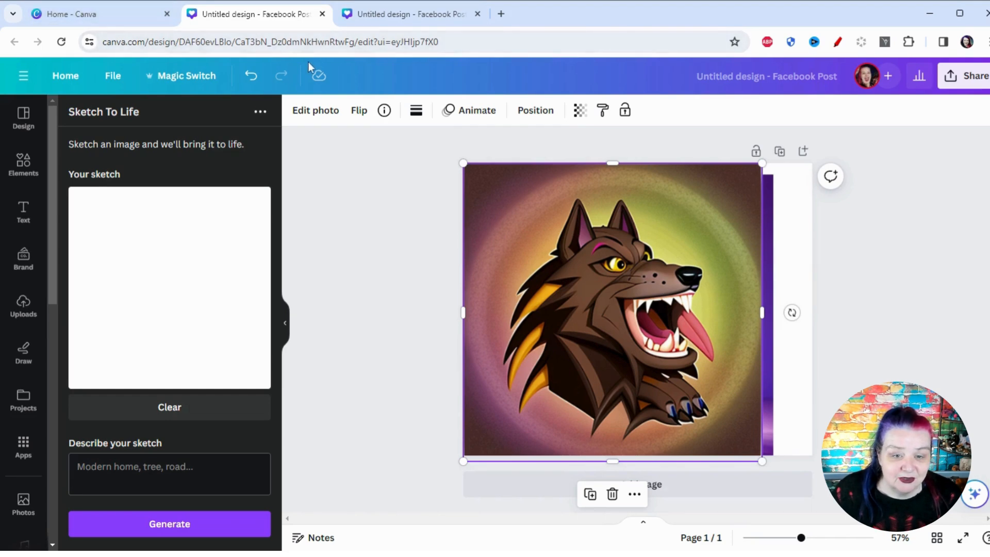
In the other open Facebook post design, add the uploaded portrait of the purple-haired woman and enlarge it over most of the page.
click(391, 14)
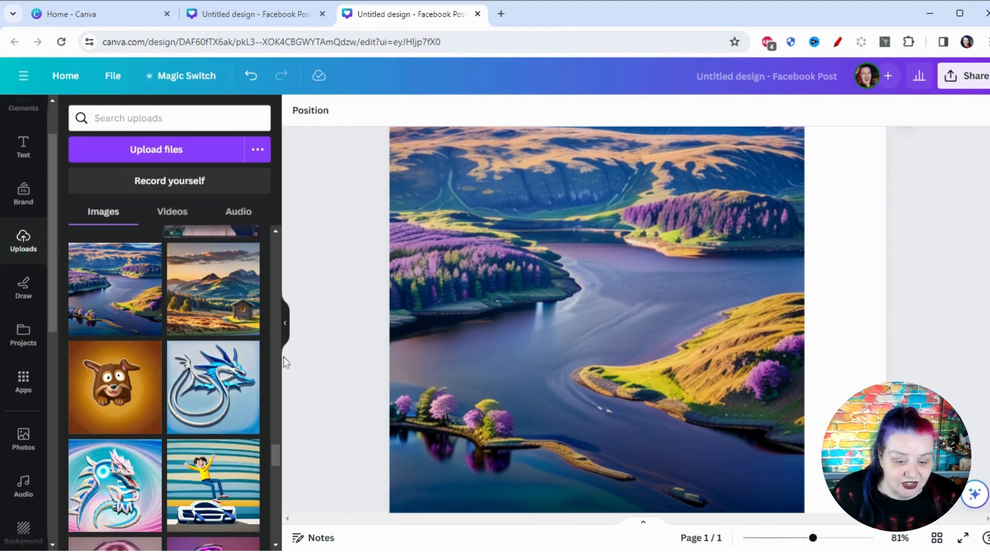
drag(276, 447, 274, 457)
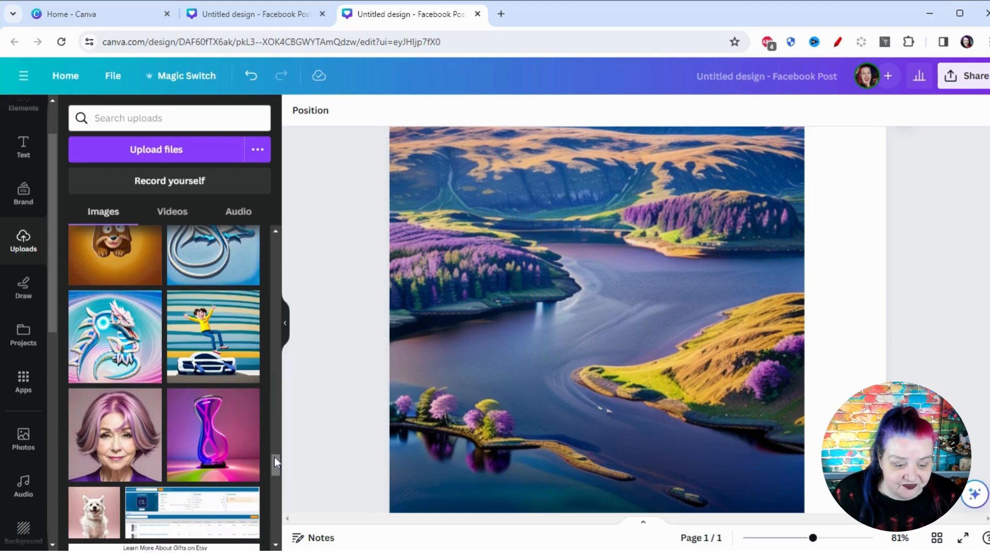
click(114, 434)
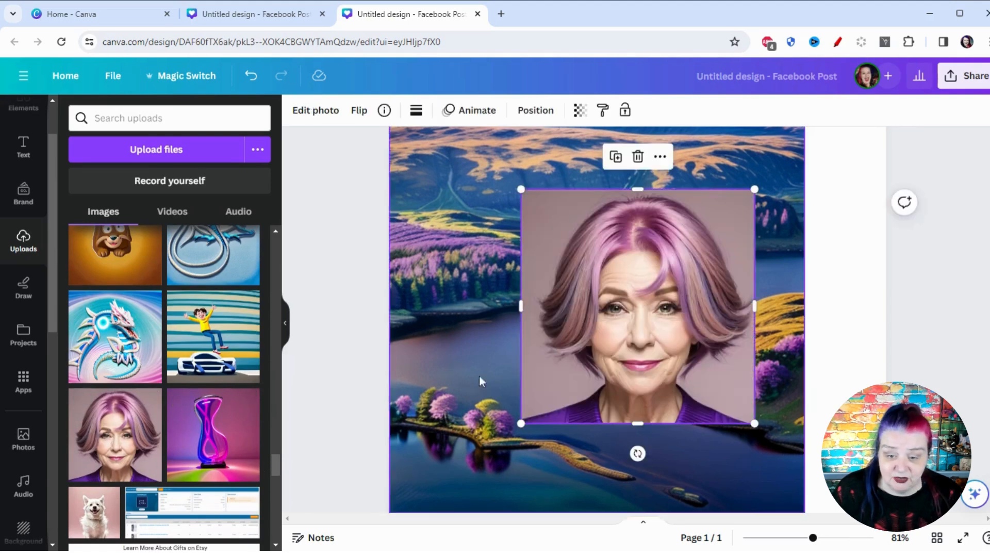
drag(655, 368, 565, 305)
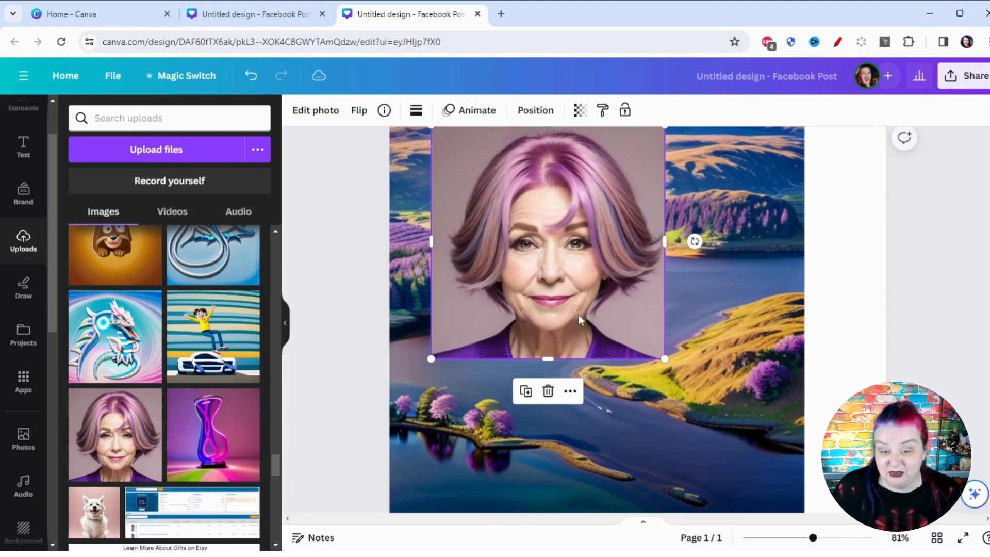
drag(664, 360, 809, 502)
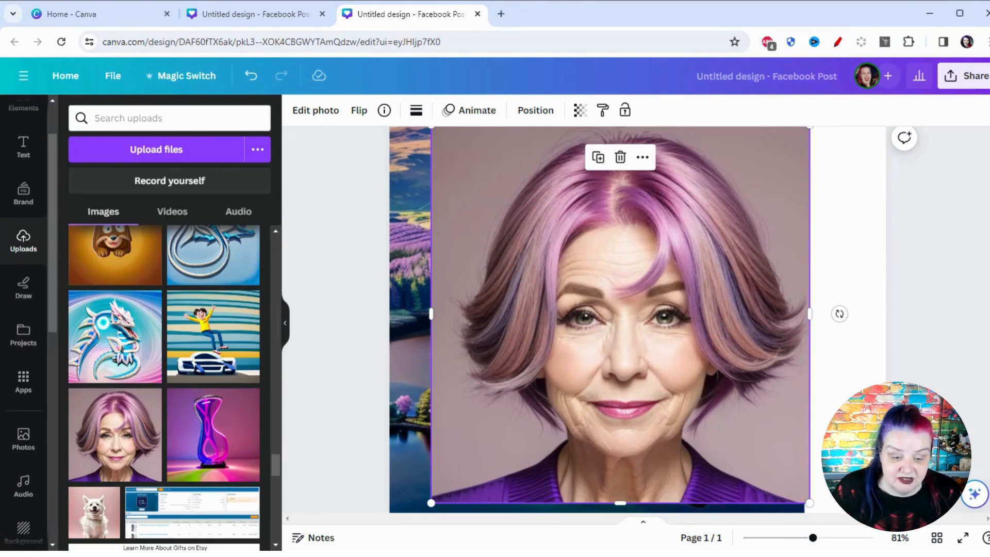
Add the uploaded image of the boy in a yellow top jumping above a car and enlarge it over the portrait.
click(219, 348)
drag(589, 309, 512, 254)
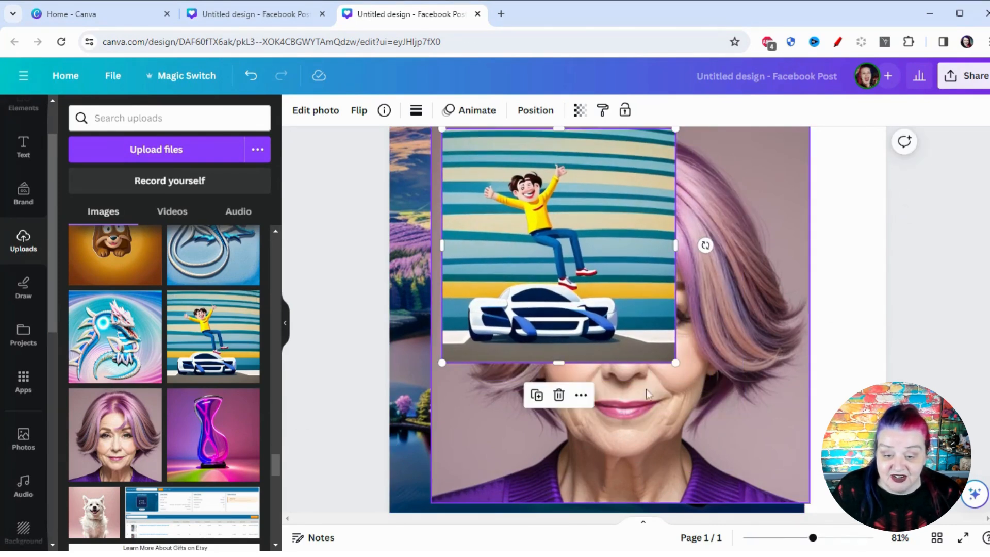
drag(675, 362, 816, 502)
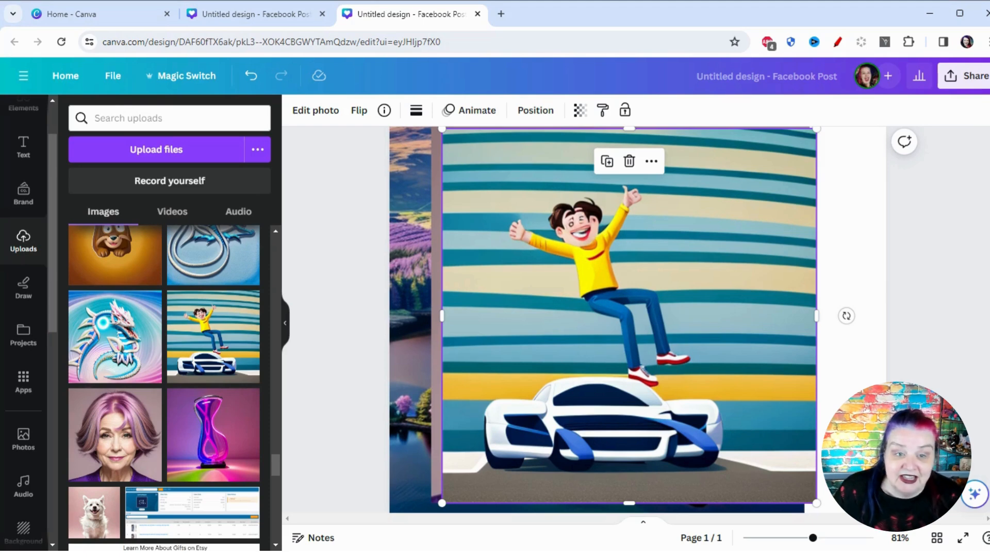
Add the uploaded white dragon on a pink and turquoise swirl and enlarge it over the boy-and-car image.
click(127, 330)
drag(593, 281, 490, 217)
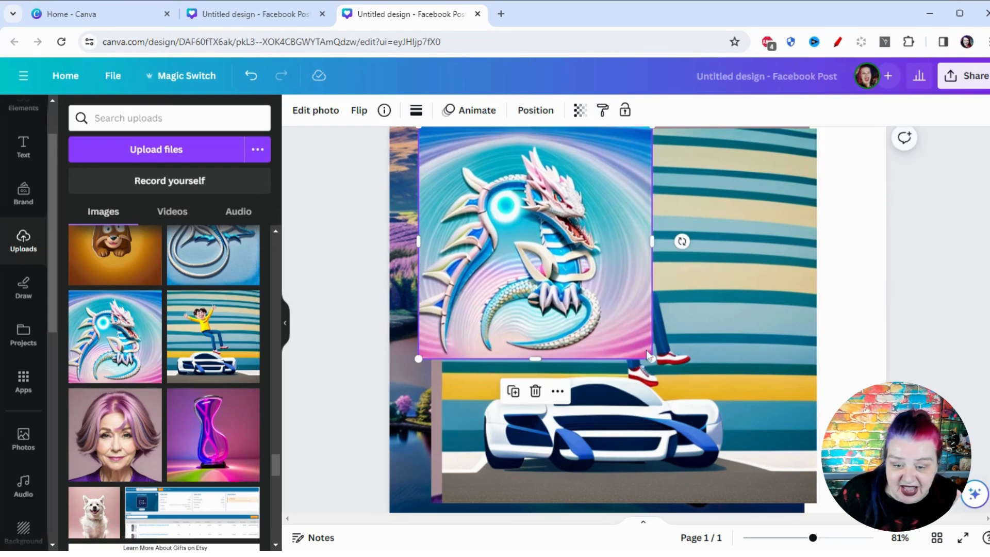
drag(648, 355, 821, 515)
drag(633, 232, 635, 225)
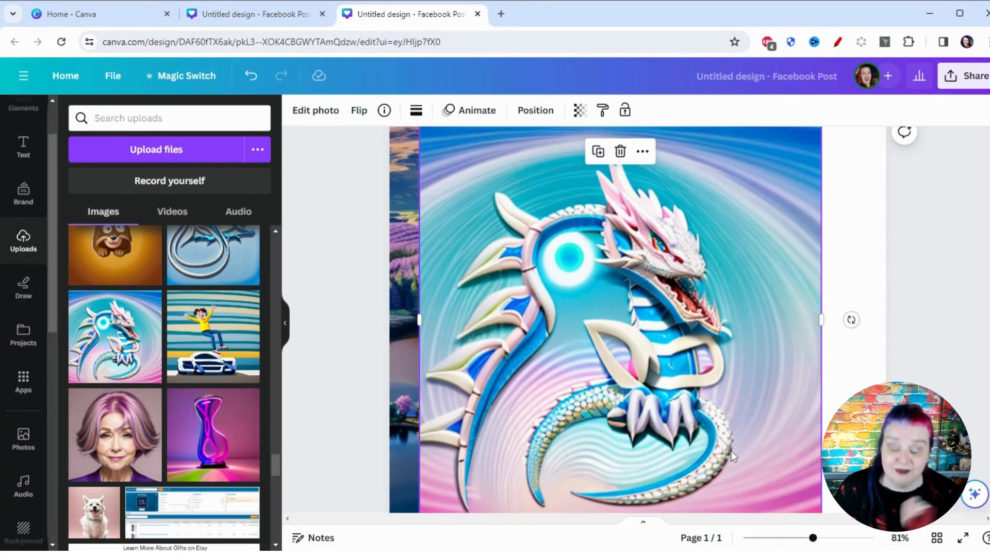
Add the uploaded blue and white dragon with the long looping tail and enlarge it over the previous dragon image.
scroll(180, 396, up, 1)
scroll(180, 397, up, 1)
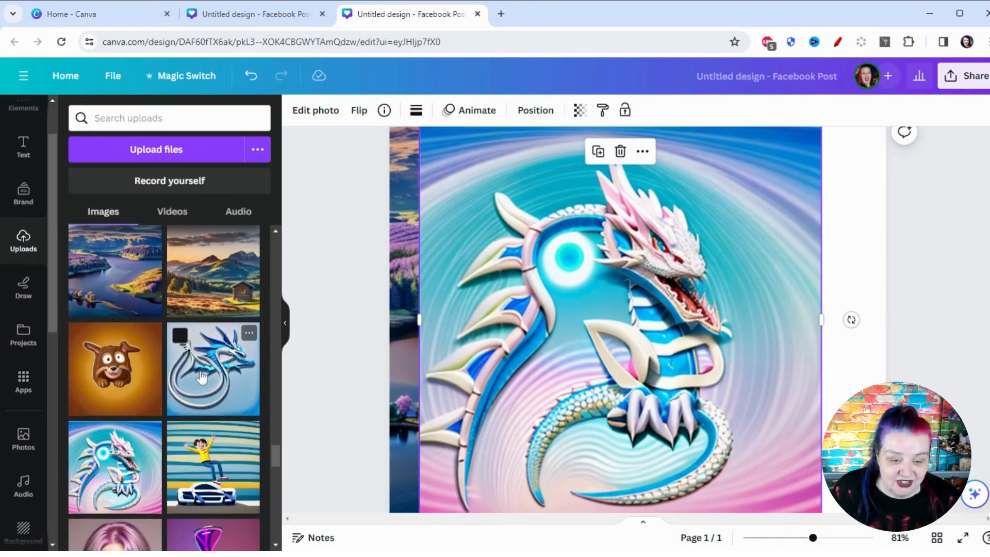
click(203, 381)
drag(567, 330, 450, 267)
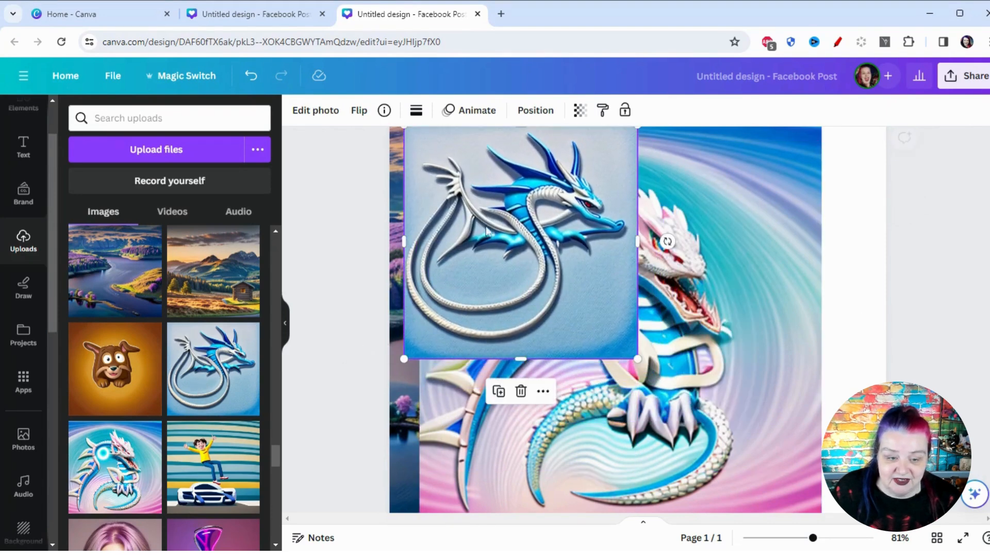
drag(638, 358, 809, 530)
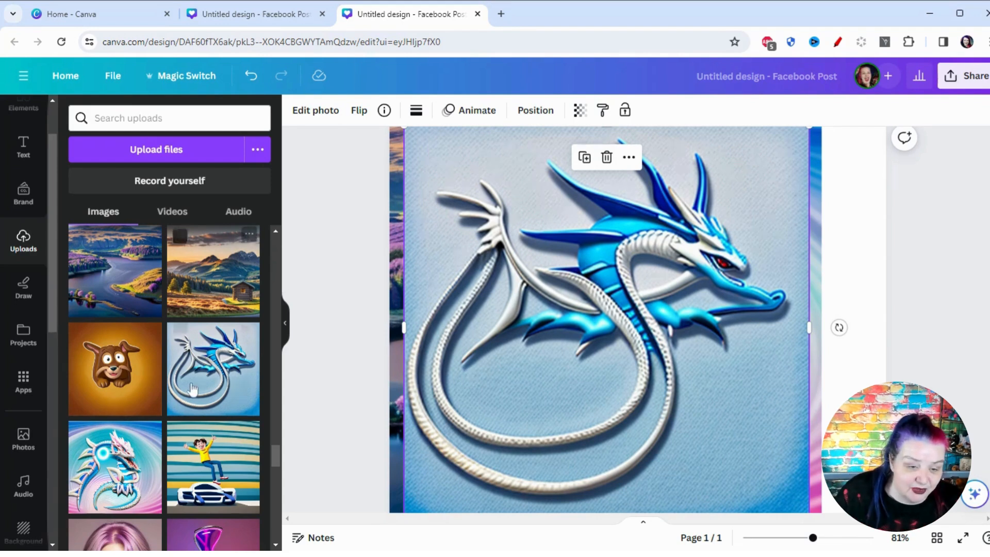
Add the uploaded mountain landscape with a log cabin and enlarge it over the blue dragon image.
scroll(188, 404, up, 3)
scroll(189, 410, down, 2)
scroll(188, 407, down, 1)
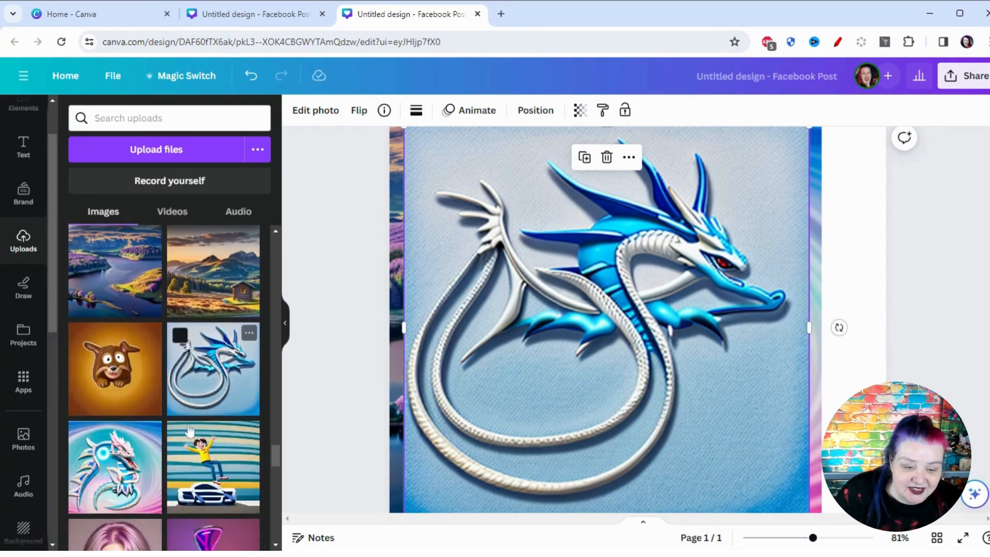
drag(201, 280, 450, 261)
drag(628, 360, 797, 526)
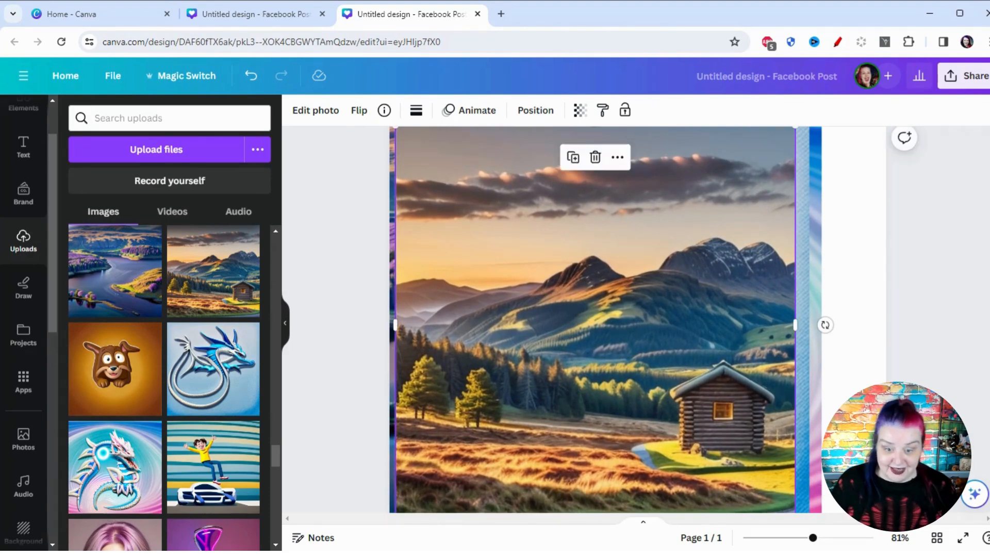